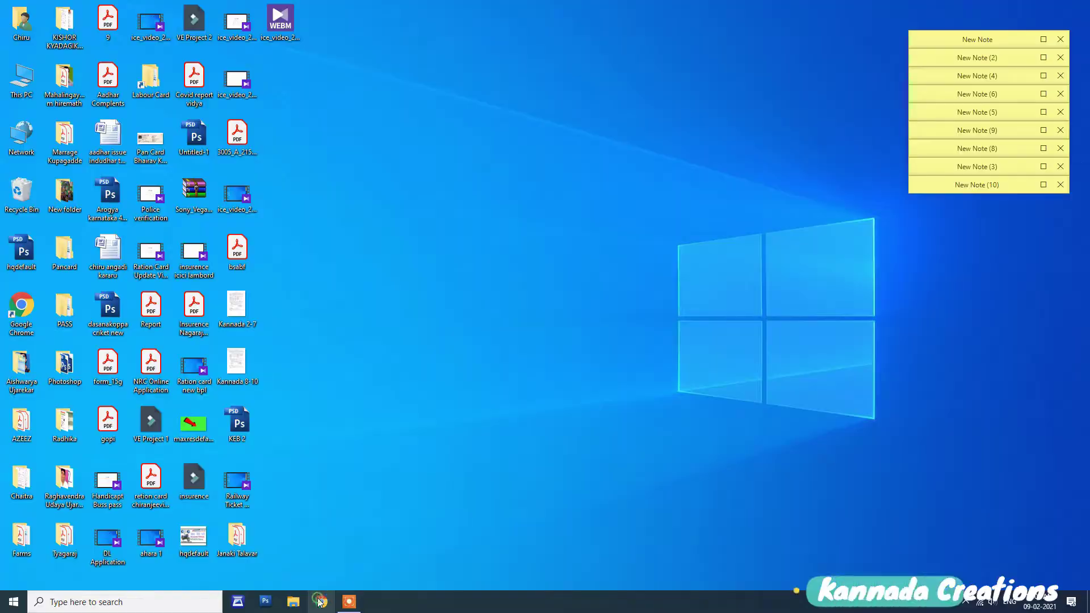
Step: Launch Google Chrome from the taskbar on a new tab
{"action": "left_click", "coordinate": [320, 601]}
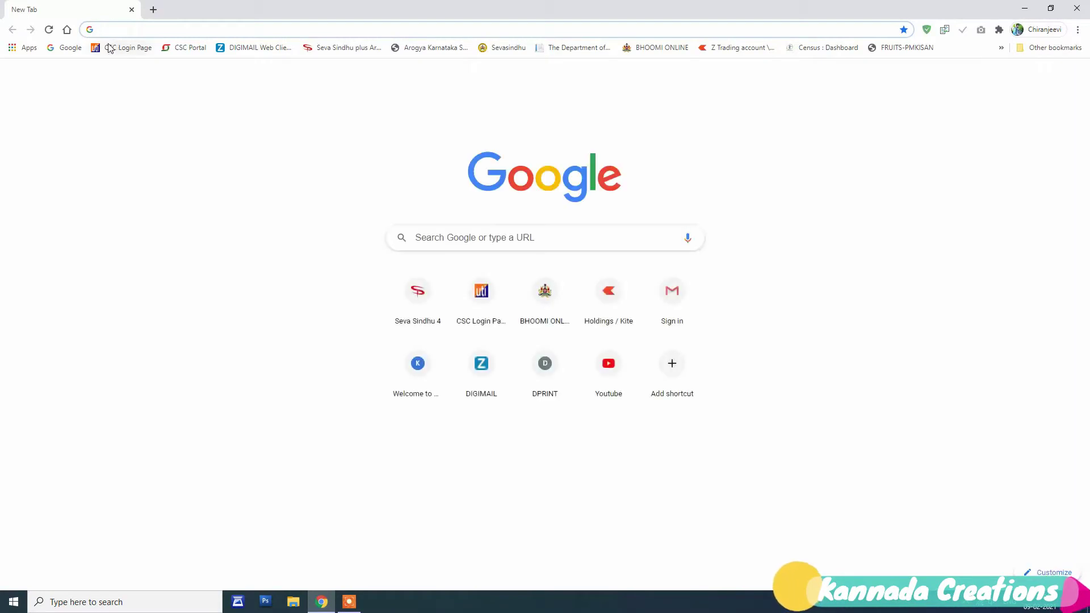
Step: Search Google for 'uti csc'
{"action": "left_click", "coordinate": [494, 239]}
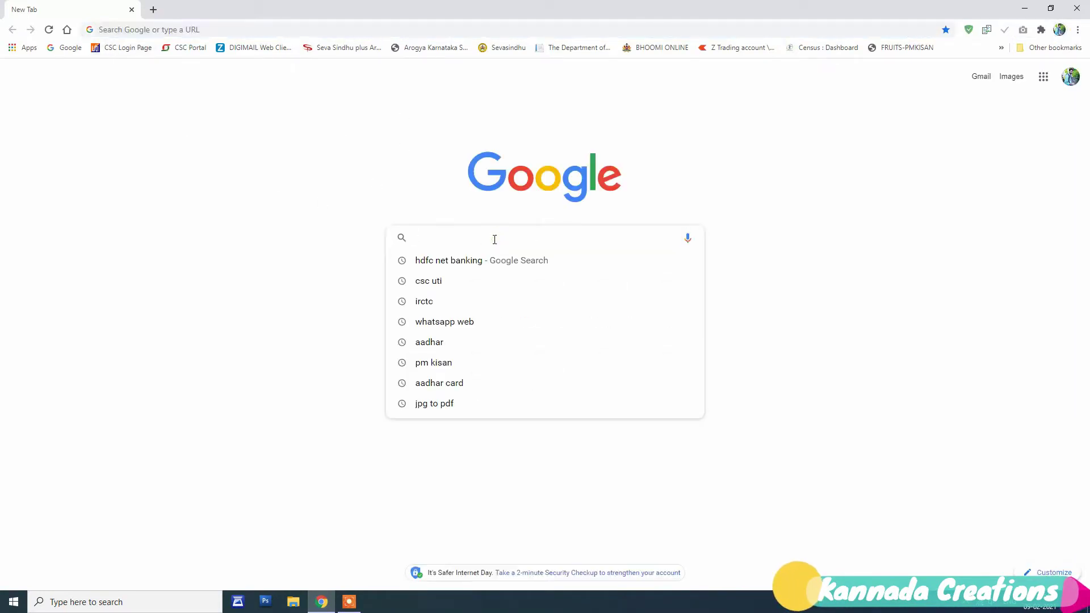
{"action": "type", "text": "uti csc"}
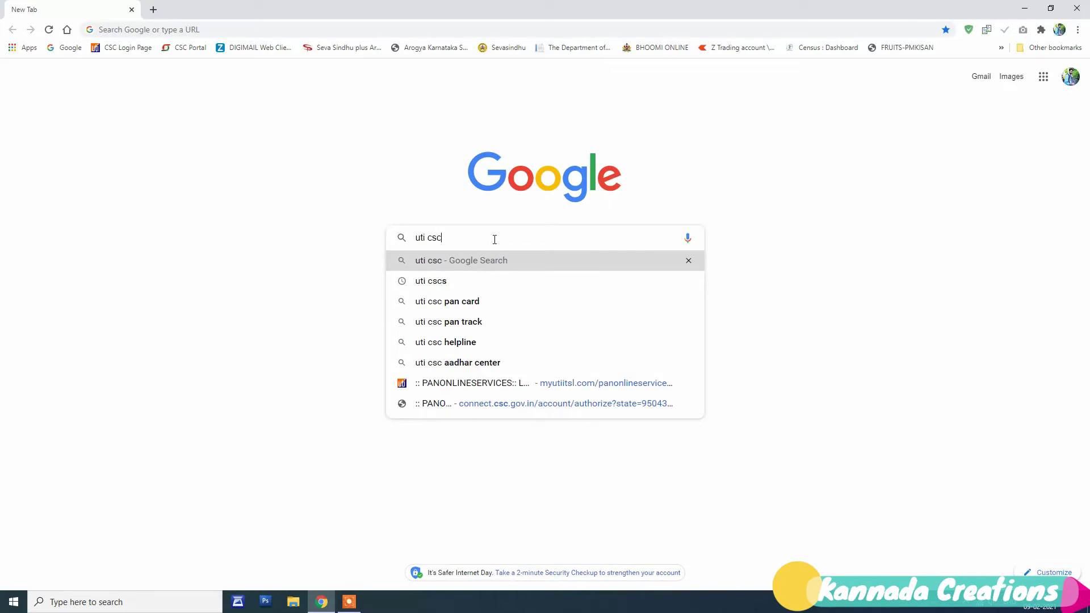
{"action": "key", "text": "Return"}
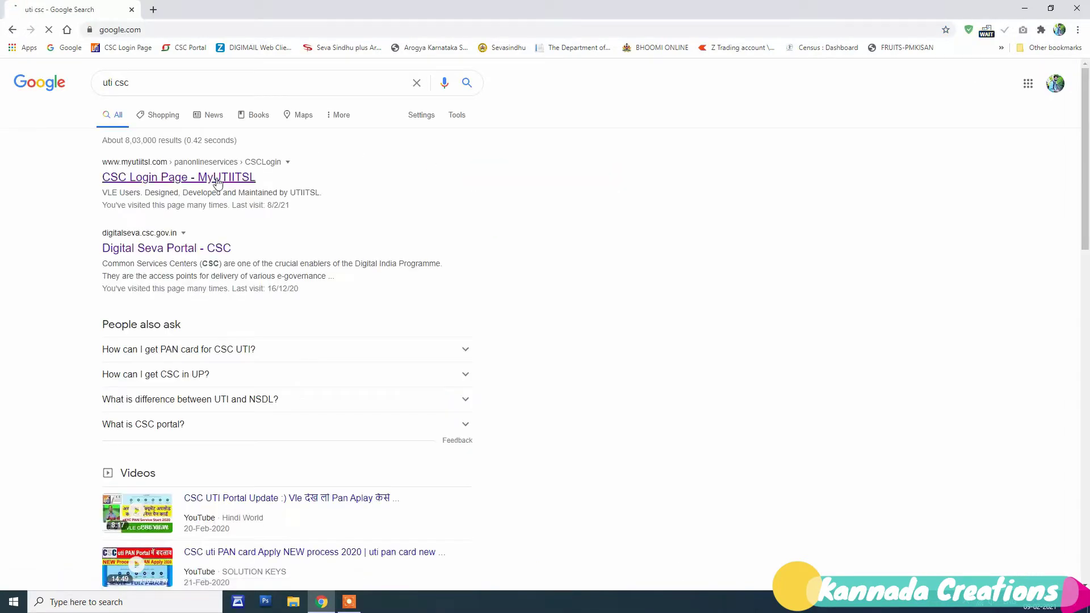
Step: Enter the PAN portal via the MyUTIITSL CSC Login result and start Application for New PAN 49A
{"action": "left_click", "coordinate": [207, 178]}
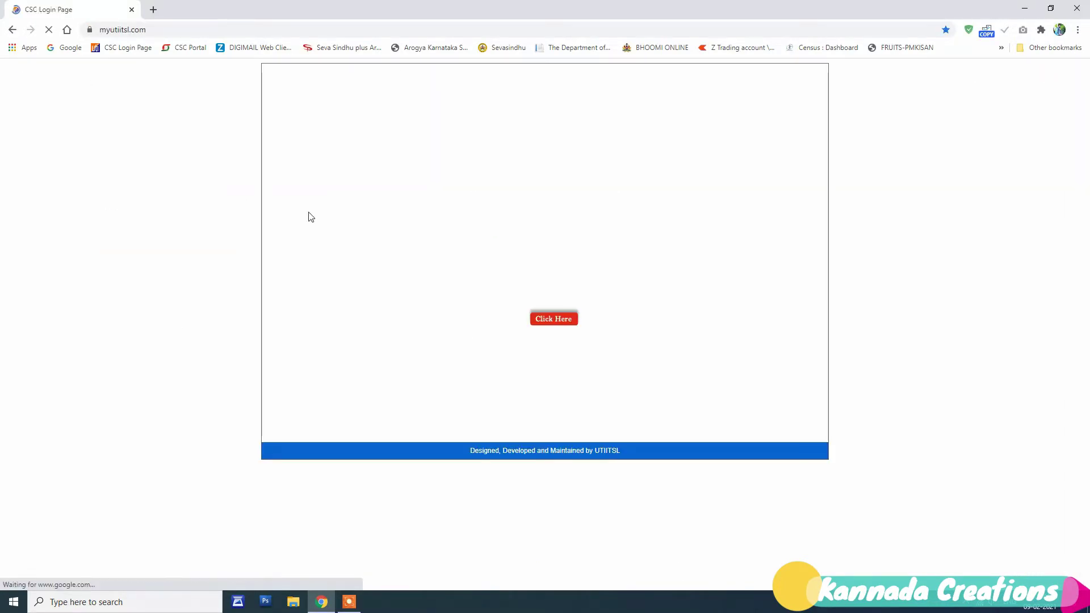
{"action": "left_click", "coordinate": [551, 318]}
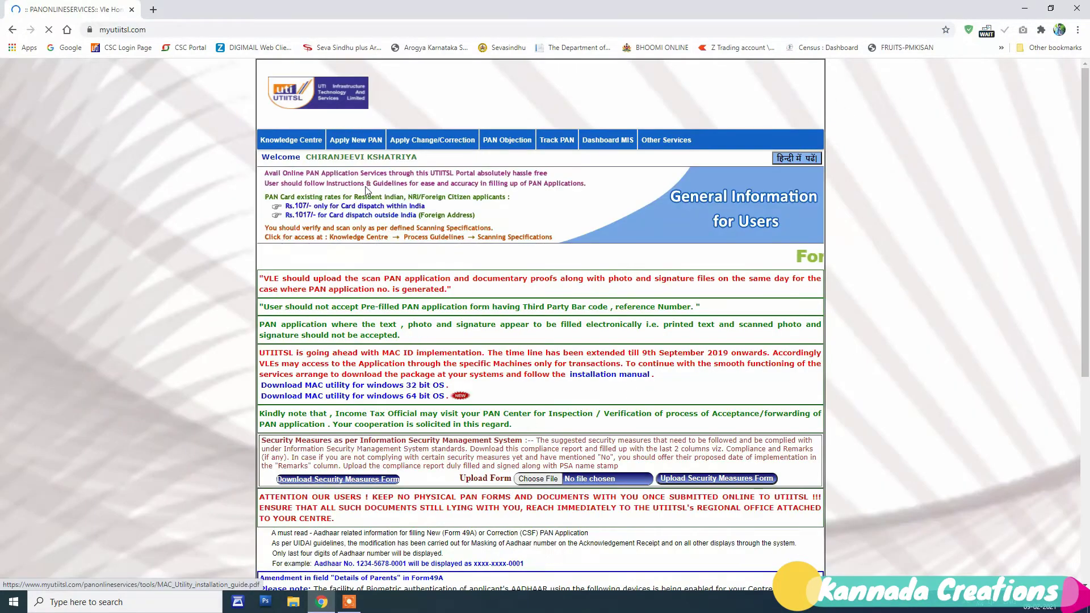
{"action": "mouse_move", "coordinate": [353, 143]}
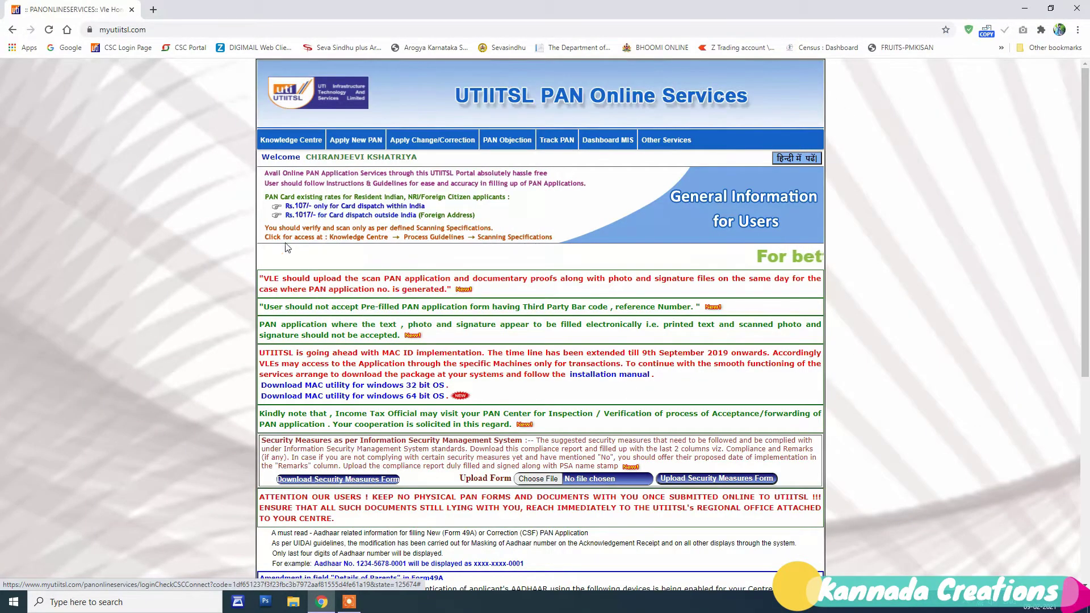
{"action": "scroll", "coordinate": [536, 433], "scroll_direction": "down", "scroll_amount": 7}
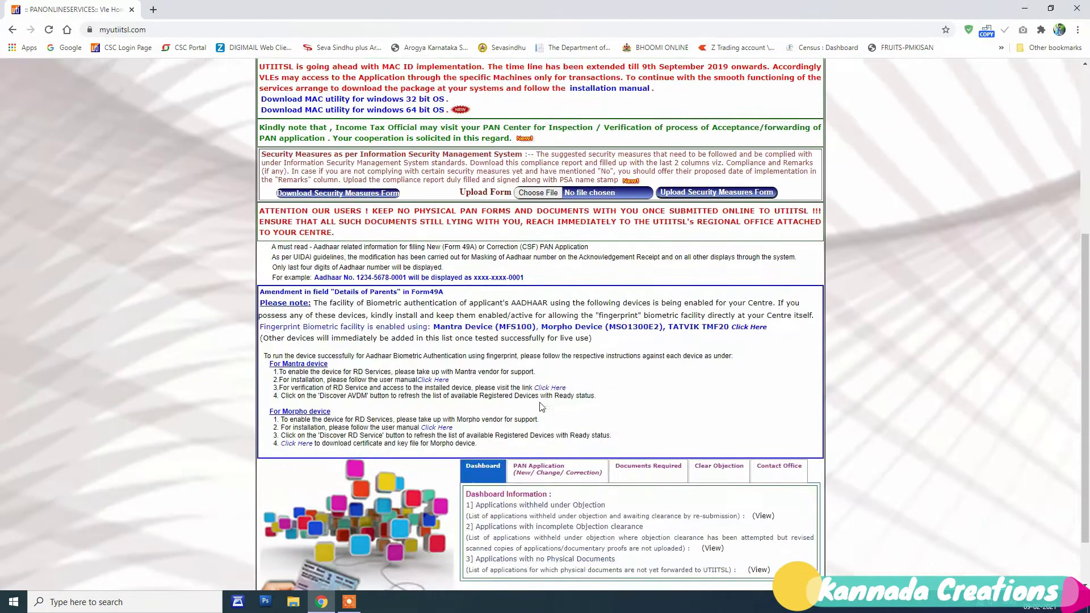
{"action": "scroll", "coordinate": [539, 443], "scroll_direction": "up", "scroll_amount": 7}
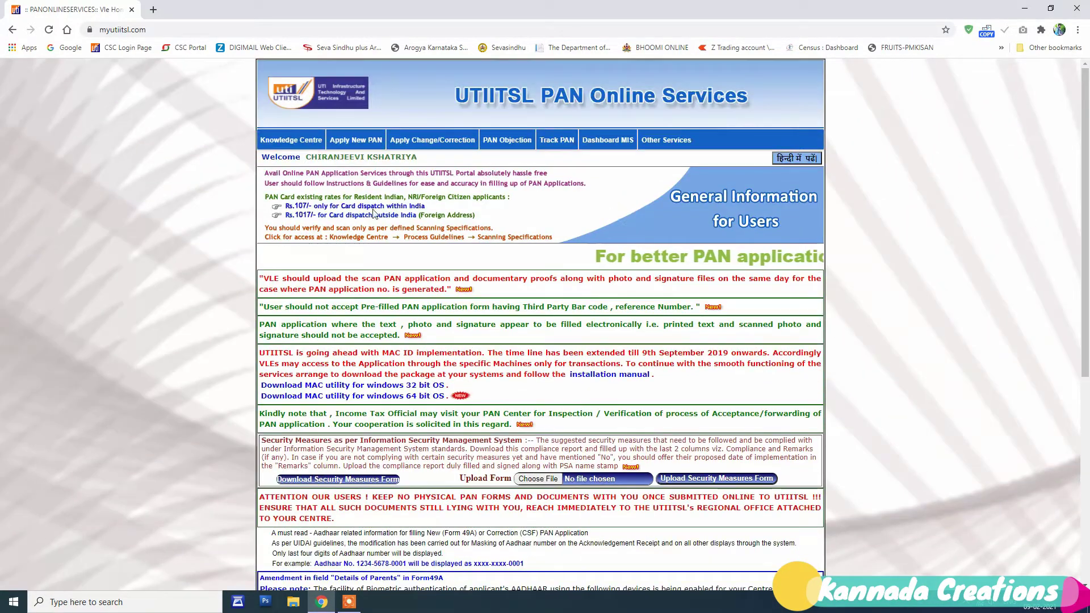
{"action": "left_click", "coordinate": [386, 171]}
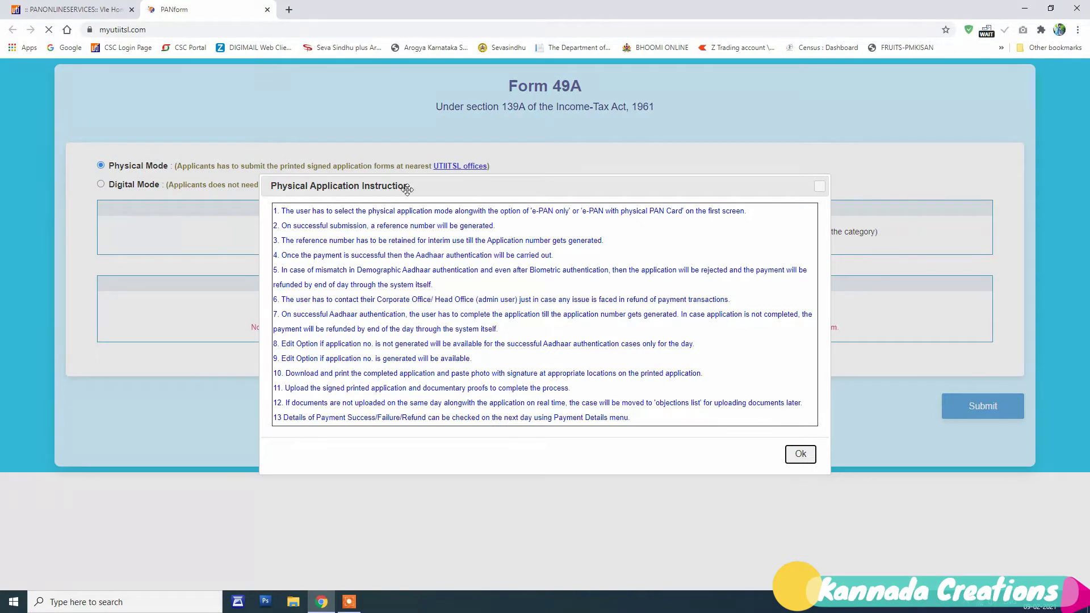
Step: Choose Individual applicant status with both physical PAN card and e-PAN, and submit
{"action": "left_click", "coordinate": [795, 449]}
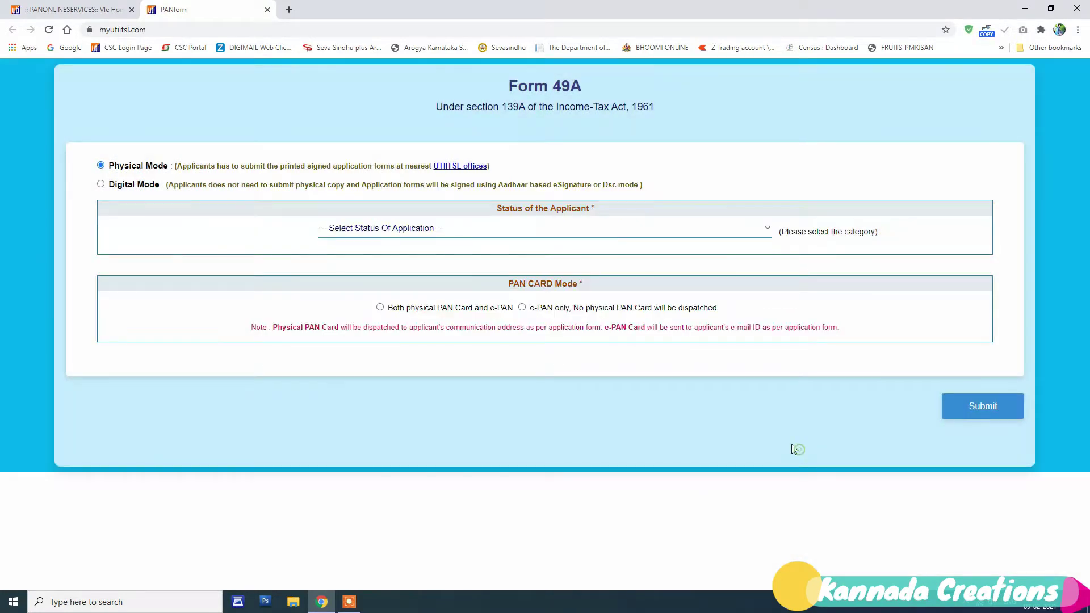
{"action": "double_click", "coordinate": [140, 167]}
{"action": "left_click", "coordinate": [414, 232]}
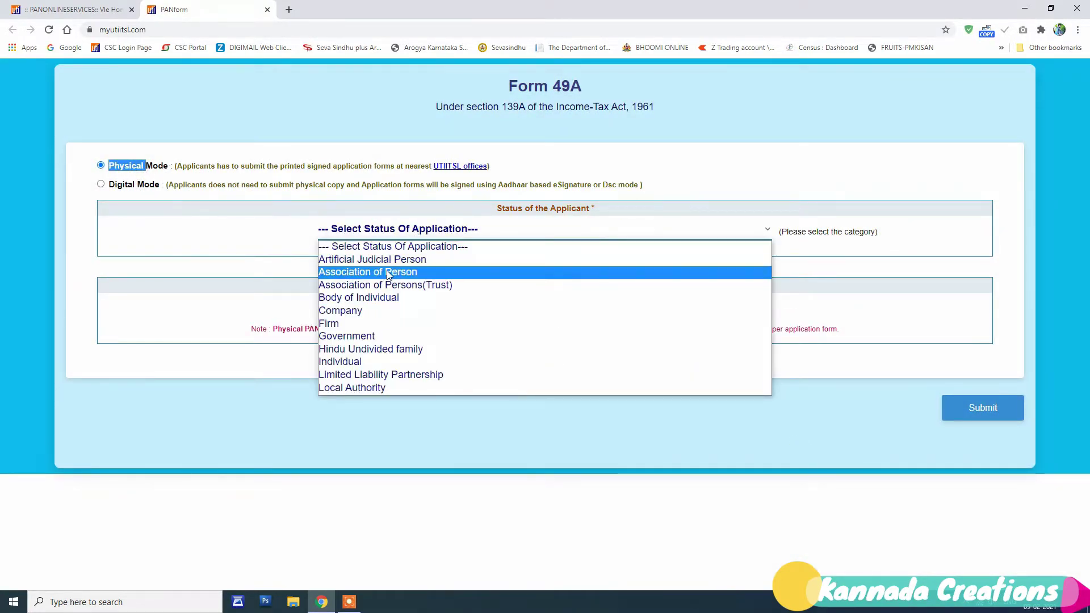
{"action": "left_click", "coordinate": [352, 362]}
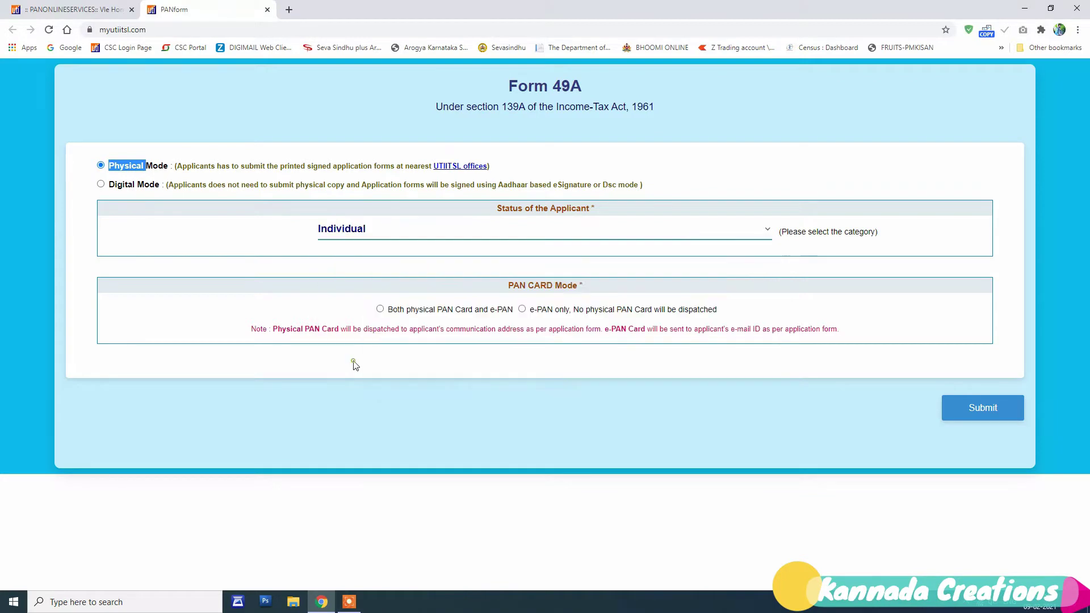
{"action": "left_click", "coordinate": [380, 308]}
{"action": "left_click", "coordinate": [967, 410]}
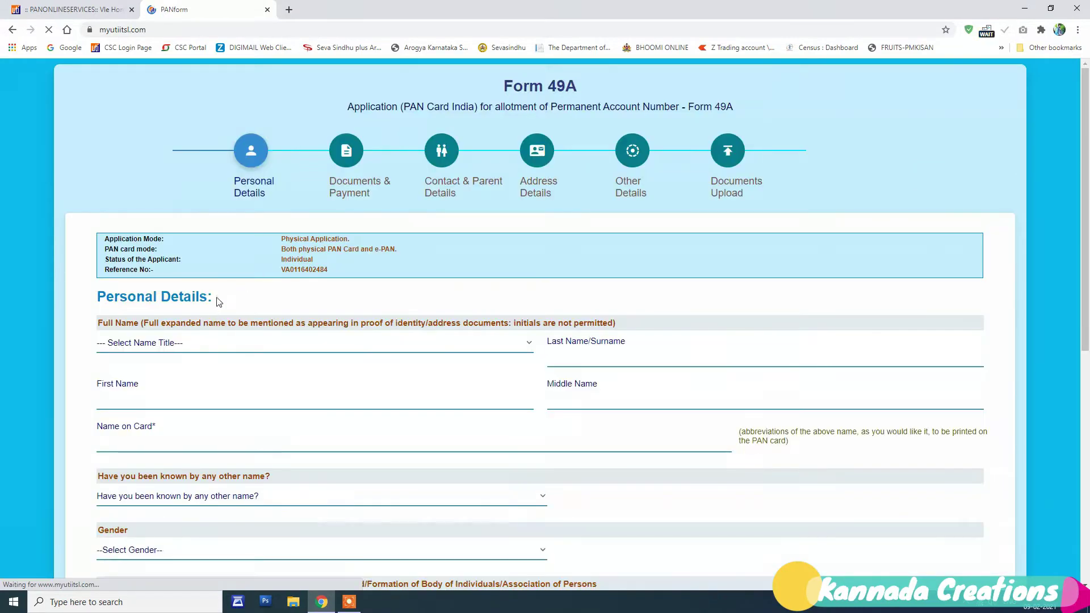
Step: Dismiss the reference number notice and set the name title to SHRI
{"action": "left_click", "coordinate": [195, 342]}
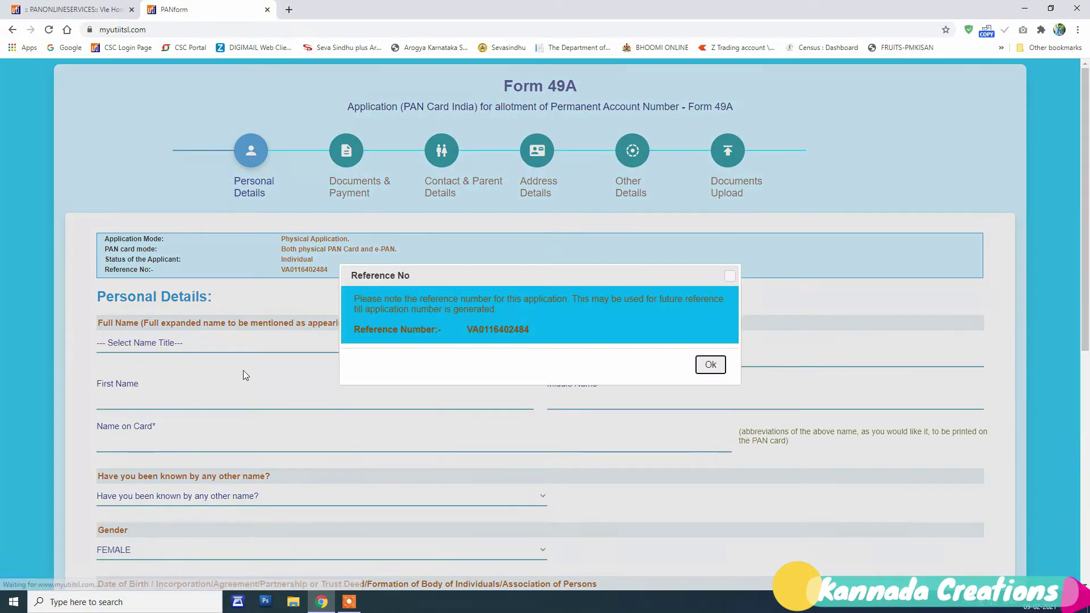
{"action": "left_click", "coordinate": [704, 364]}
{"action": "left_click", "coordinate": [253, 343]}
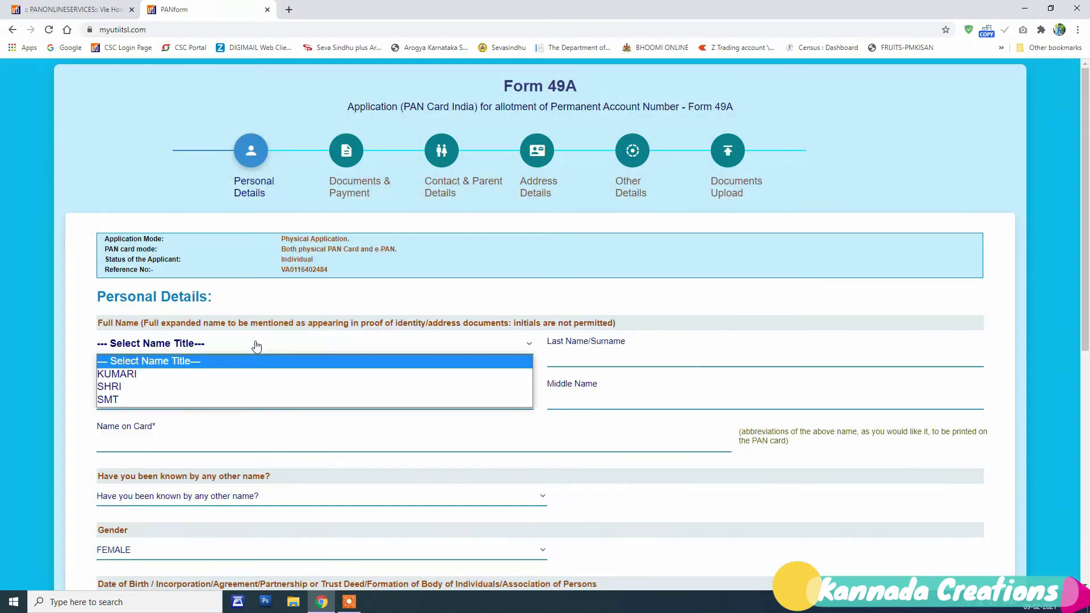
{"action": "left_click", "coordinate": [163, 386]}
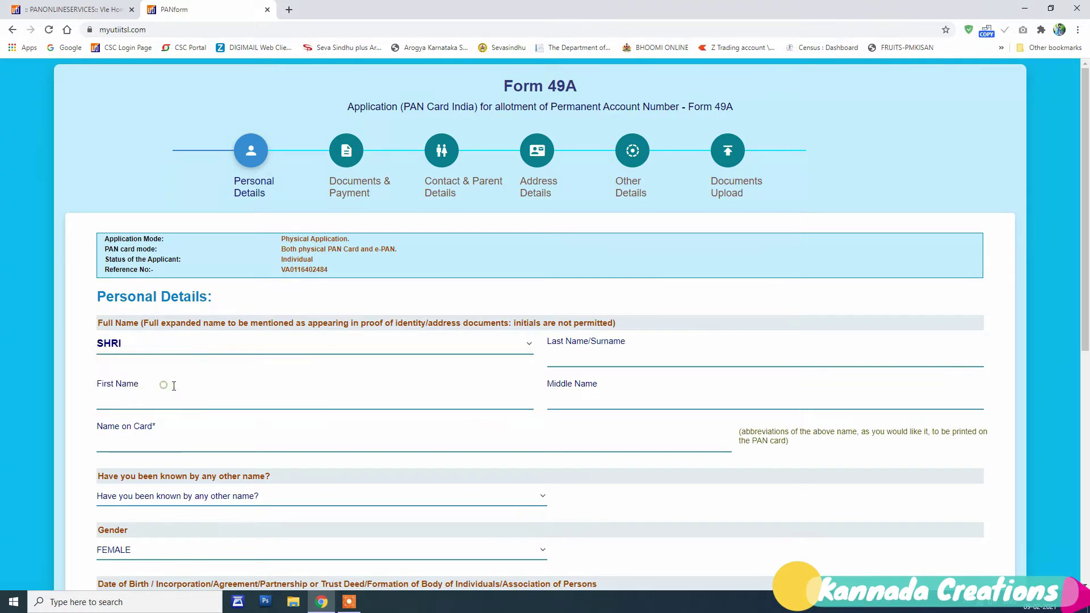
Step: Enter the applicant's first, middle and last names
{"action": "left_click", "coordinate": [270, 404]}
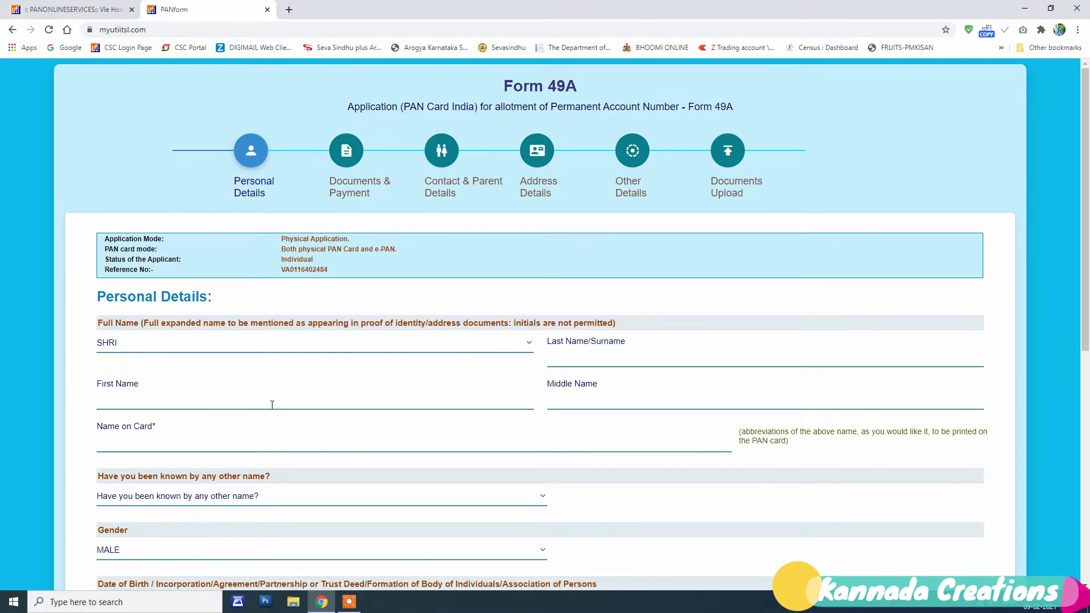
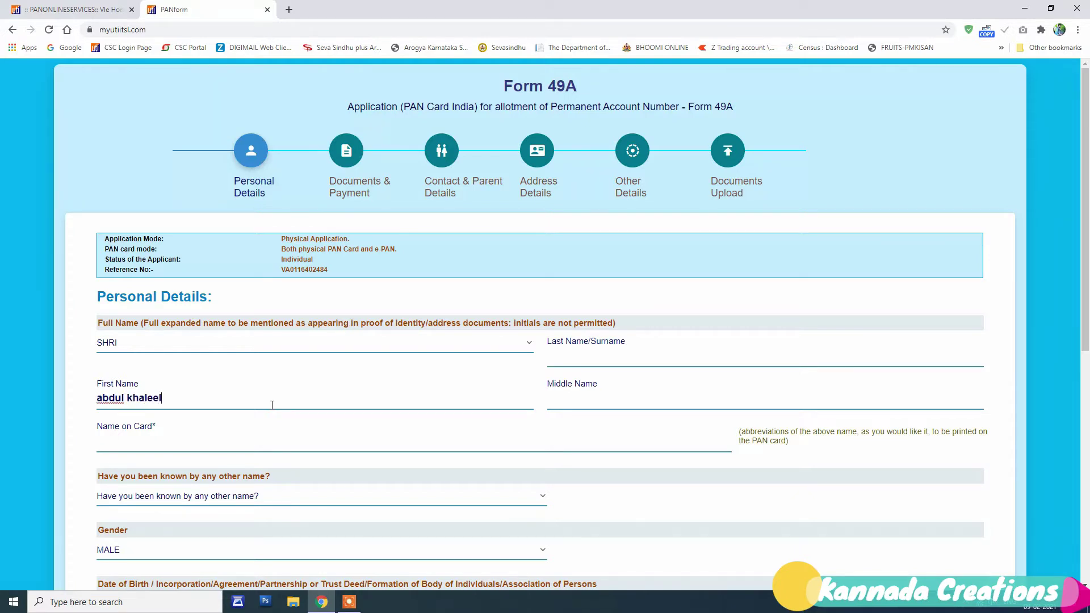
{"action": "left_click", "coordinate": [585, 396]}
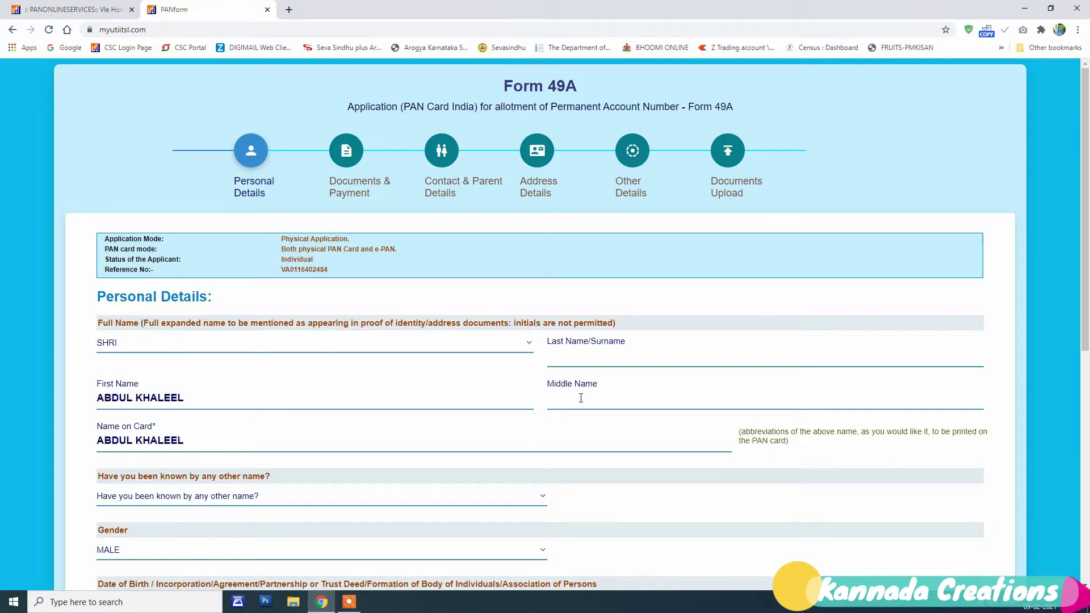
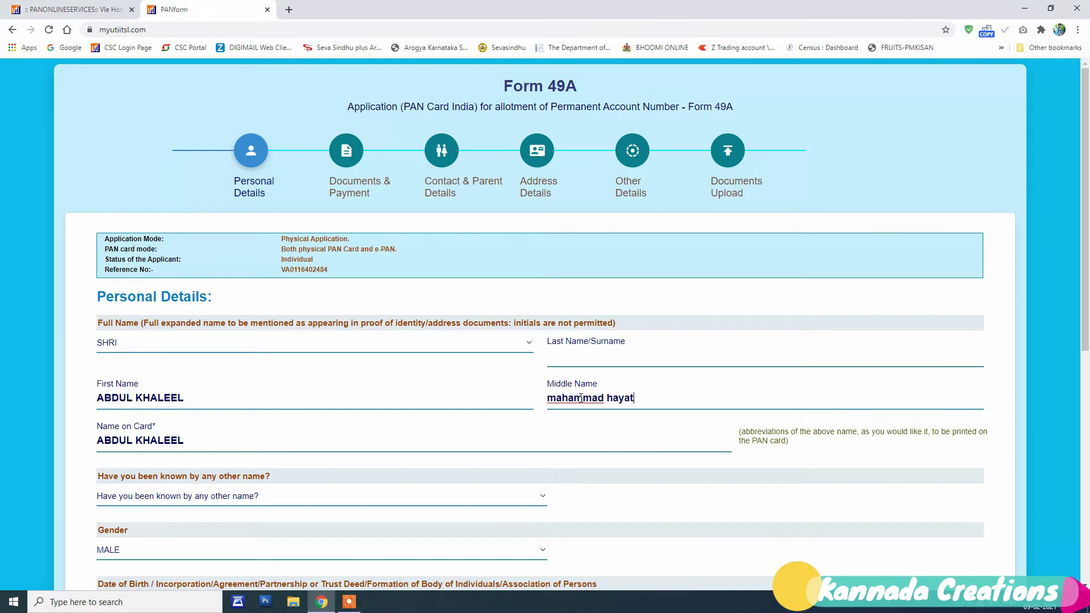
{"action": "left_click", "coordinate": [614, 351]}
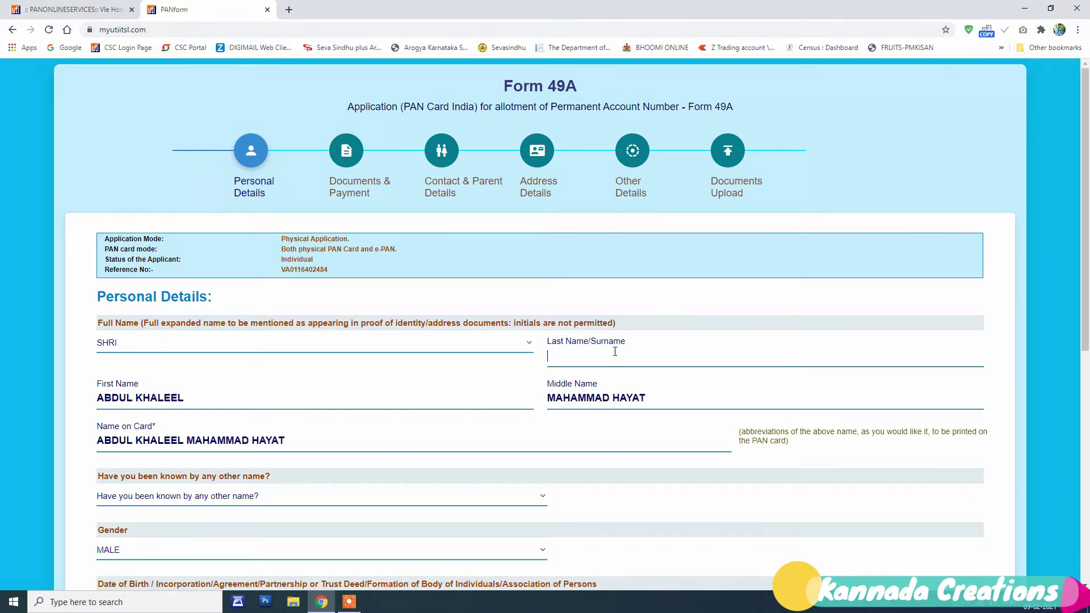
{"action": "key", "text": "Tab"}
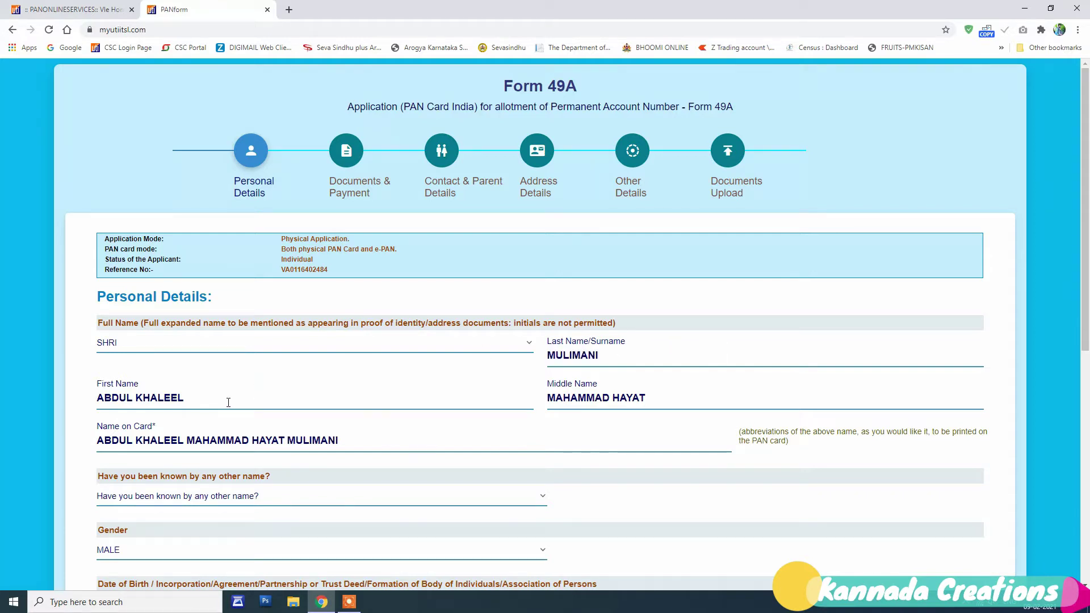
{"action": "left_click", "coordinate": [173, 399]}
{"action": "scroll", "coordinate": [671, 402], "scroll_direction": "down", "scroll_amount": 1}
{"action": "left_click", "coordinate": [382, 440]}
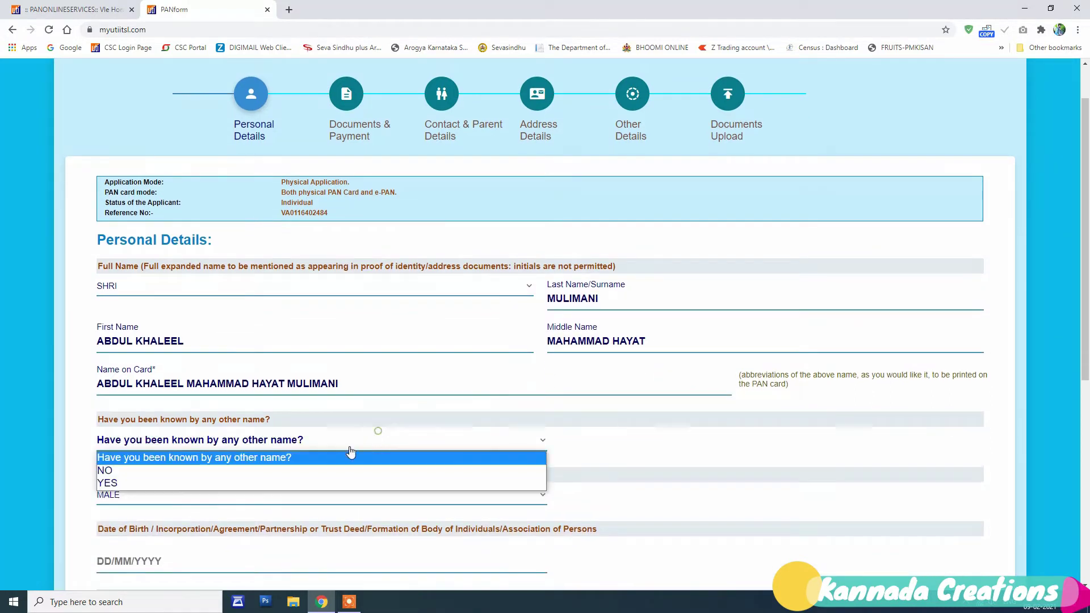
{"action": "left_click", "coordinate": [278, 470]}
{"action": "scroll", "coordinate": [230, 511], "scroll_direction": "down", "scroll_amount": 2}
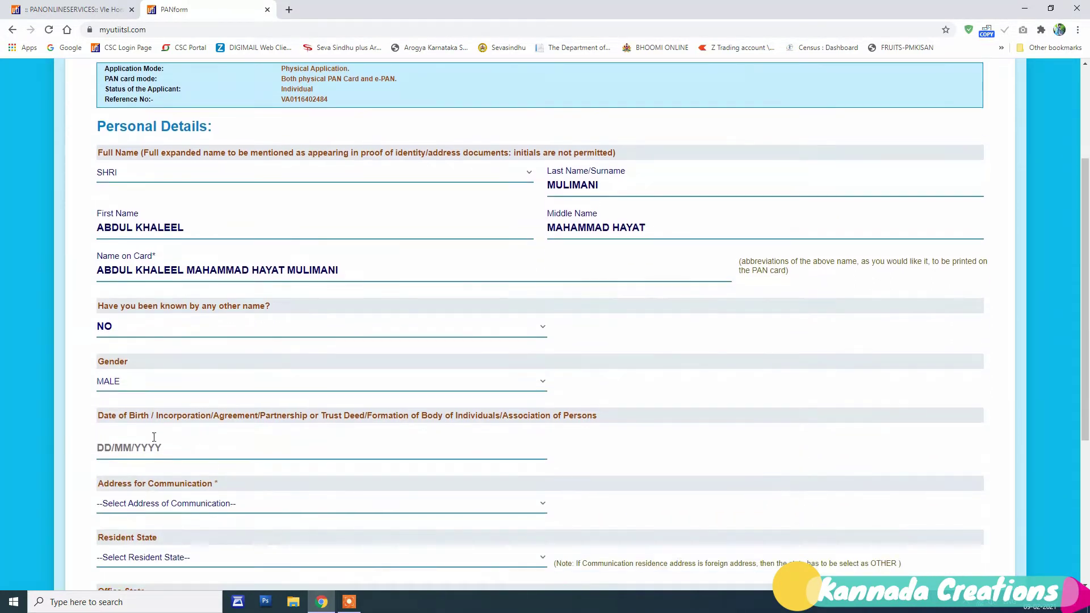
{"action": "left_click", "coordinate": [104, 447]}
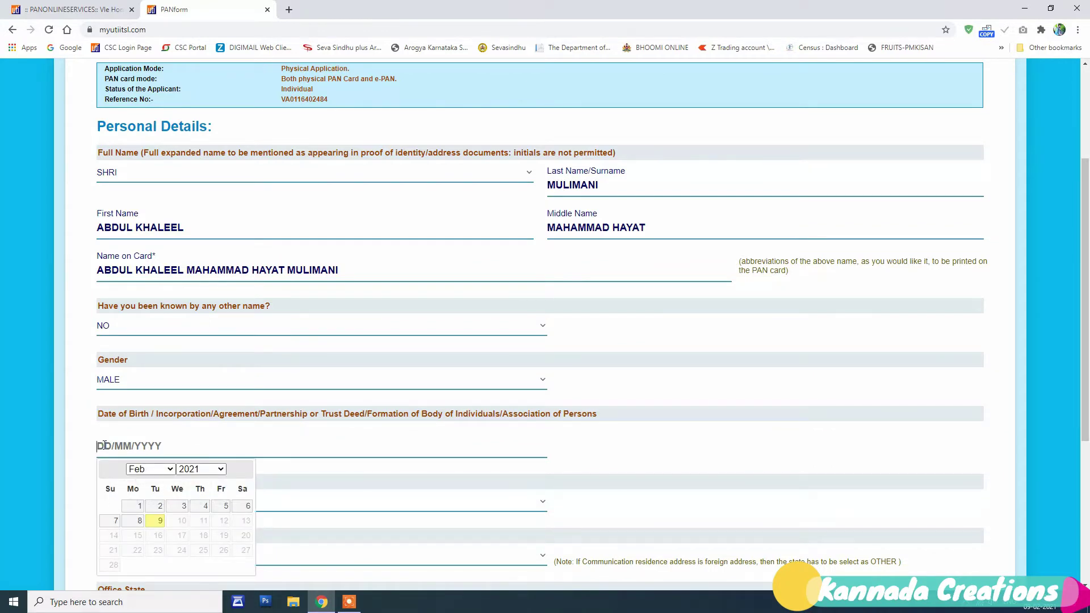
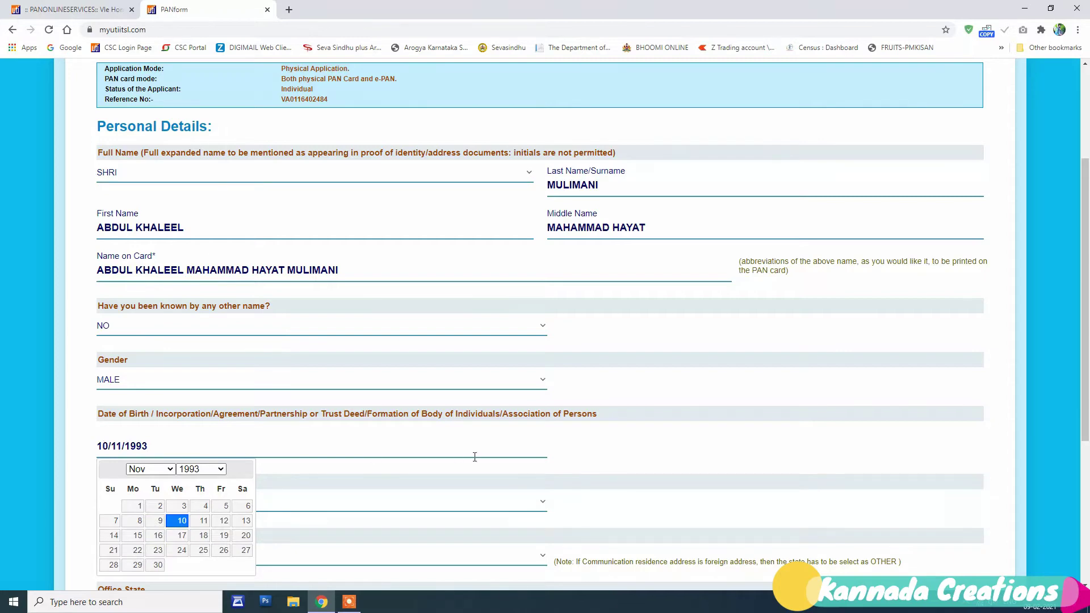
{"action": "left_click", "coordinate": [587, 479]}
Step: Set Resident State to KARNATAKA and Address for Communication to RESIDENCE
{"action": "scroll", "coordinate": [587, 479], "scroll_direction": "down", "scroll_amount": 4}
{"action": "left_click", "coordinate": [243, 331]}
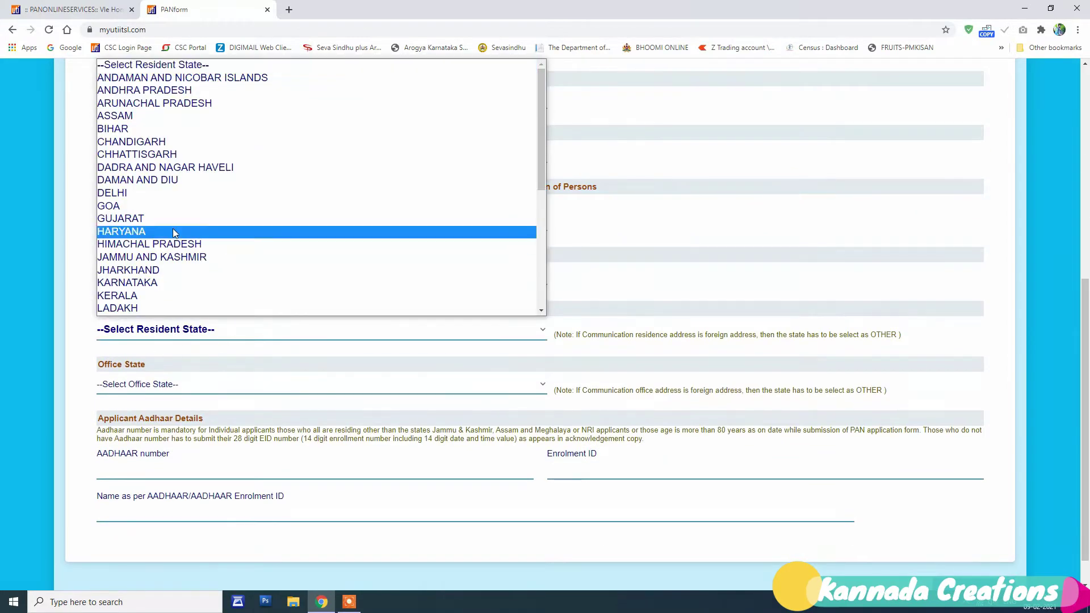
{"action": "left_click", "coordinate": [165, 282]}
{"action": "left_click", "coordinate": [204, 384]}
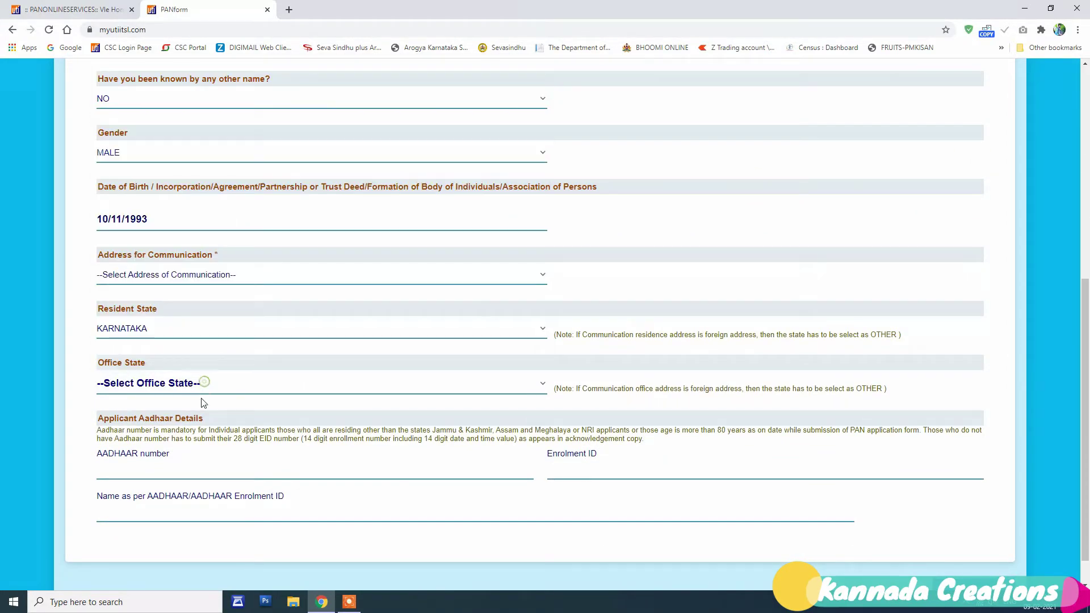
{"action": "left_click", "coordinate": [217, 277]}
{"action": "left_click", "coordinate": [142, 327]}
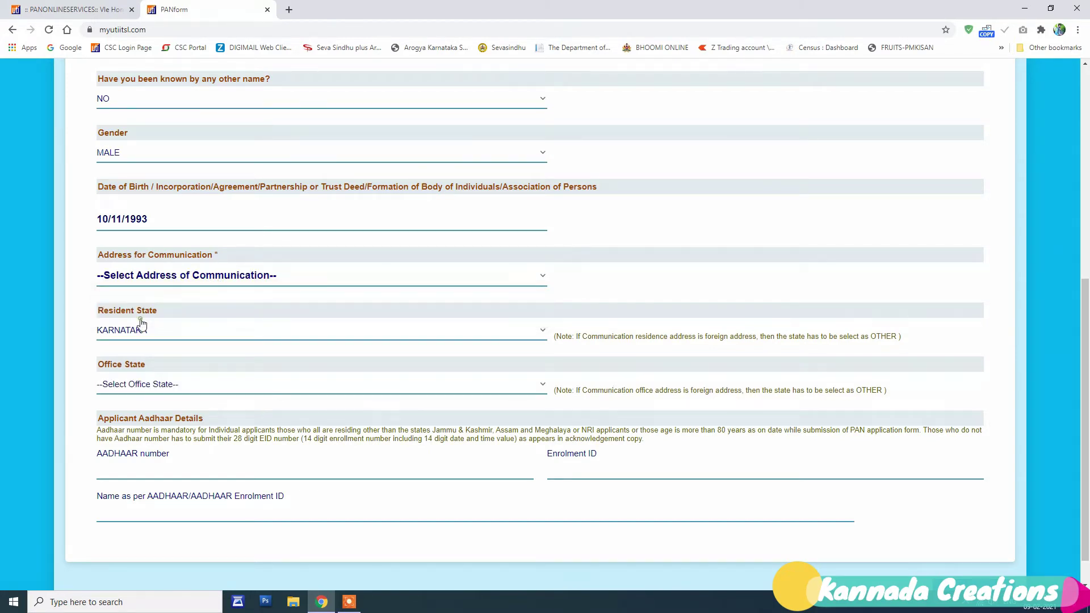
{"action": "left_click", "coordinate": [185, 467]}
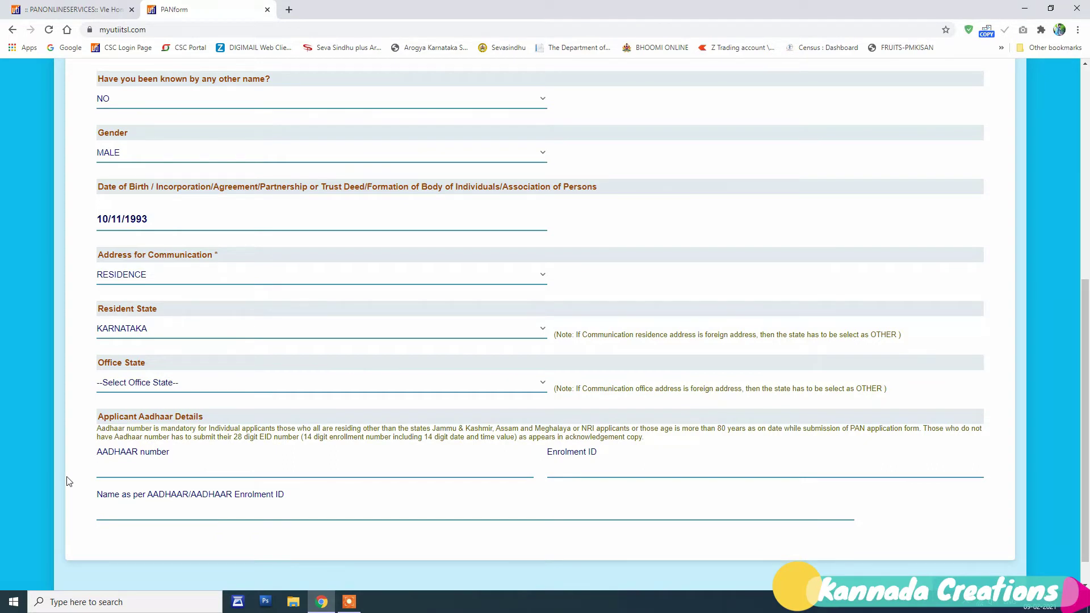
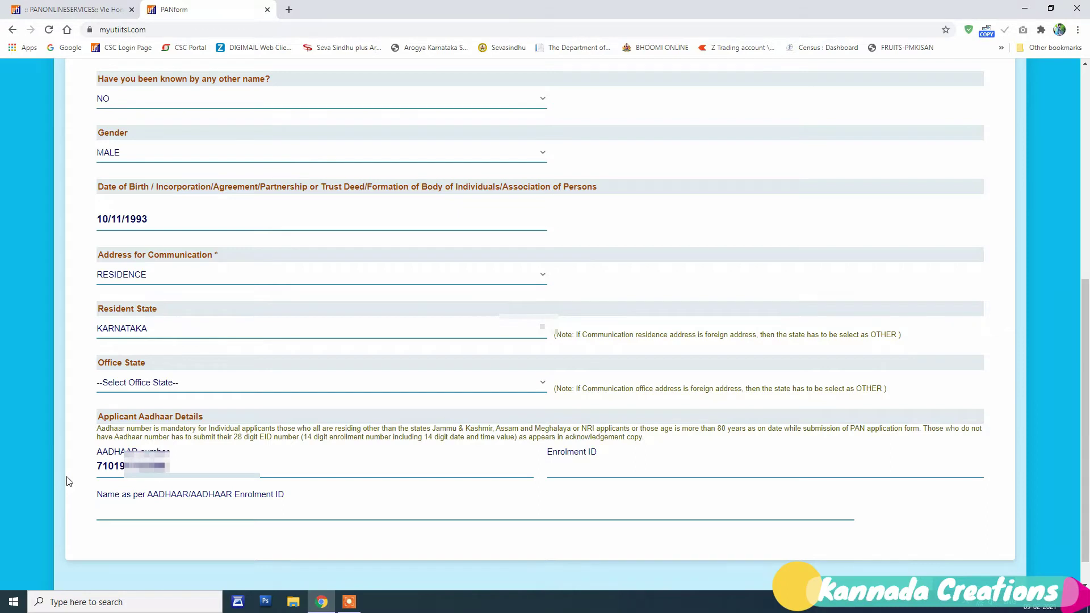
Step: Enter the applicant's Aadhaar number and confirm it in the re-entry dialog
{"action": "left_click", "coordinate": [348, 451]}
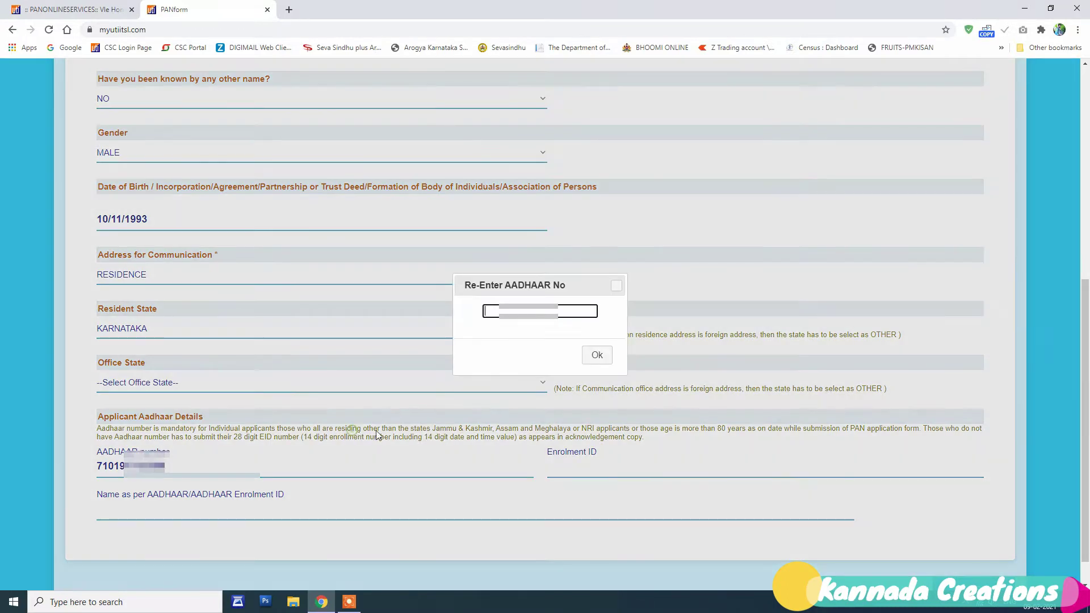
{"action": "left_click", "coordinate": [596, 354]}
Step: Enter the applicant's name as per Aadhaar and submit with Next Step
{"action": "left_click", "coordinate": [485, 507]}
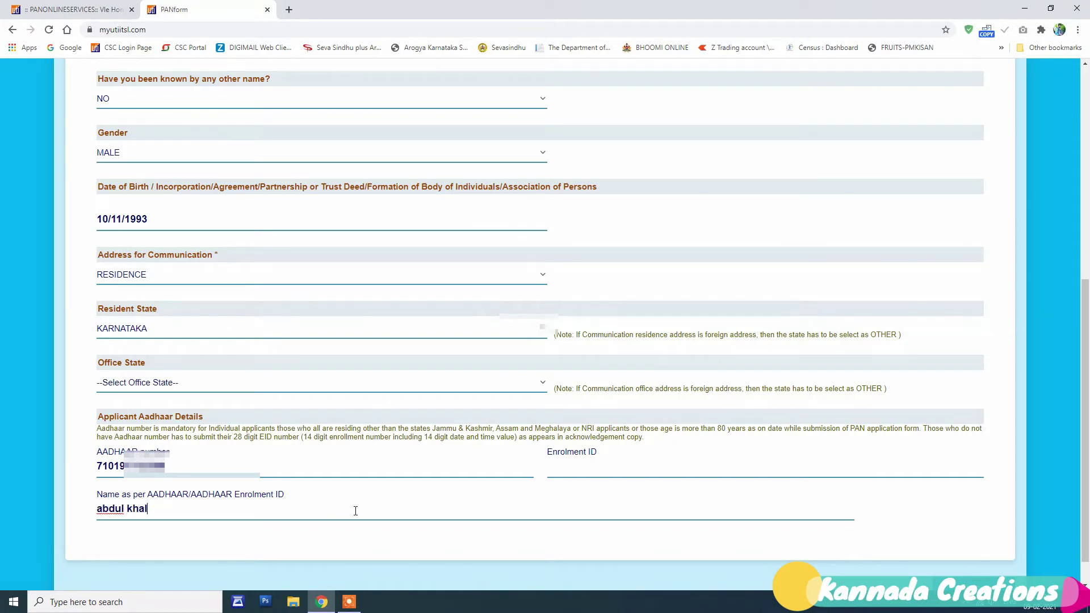
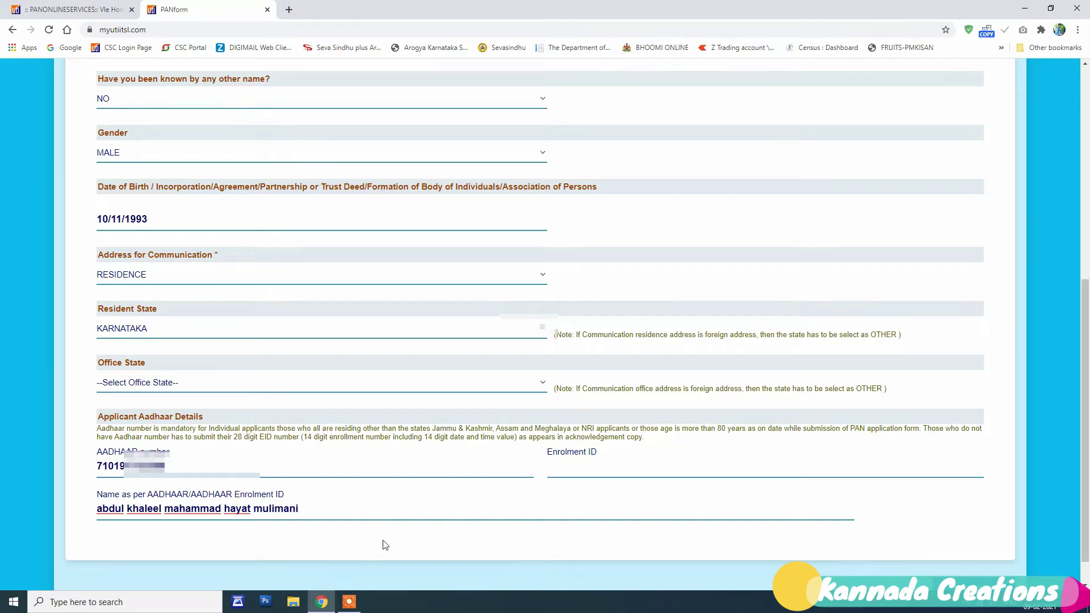
{"action": "left_click", "coordinate": [385, 545]}
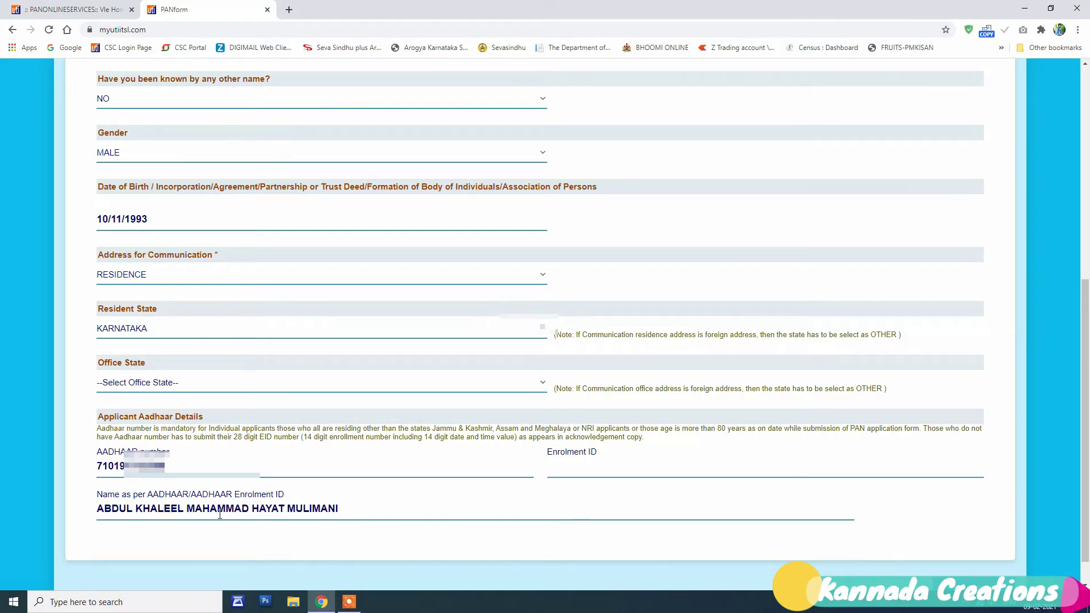
{"action": "scroll", "coordinate": [568, 511], "scroll_direction": "down", "scroll_amount": 1}
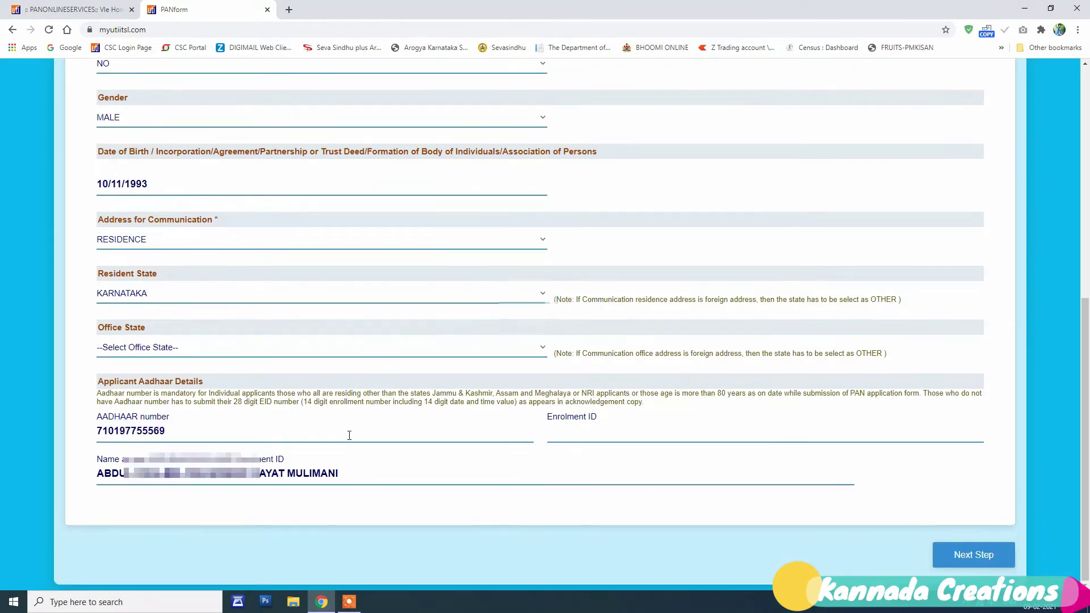
{"action": "scroll", "coordinate": [349, 435], "scroll_direction": "up", "scroll_amount": 7}
{"action": "scroll", "coordinate": [349, 435], "scroll_direction": "down", "scroll_amount": 7}
{"action": "left_click", "coordinate": [975, 557]}
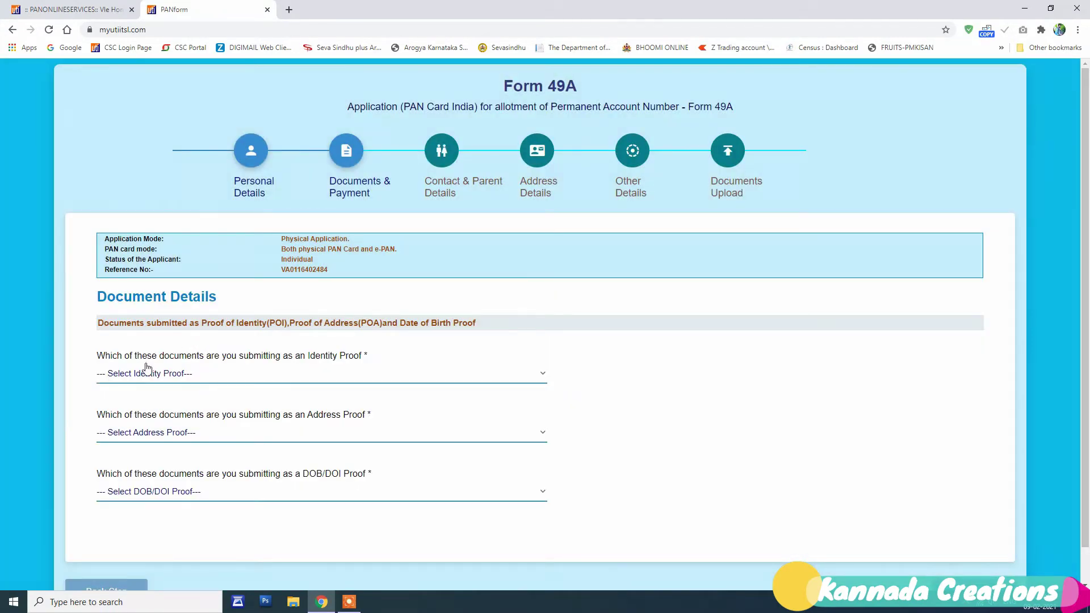
Step: Set AADHAAR Card issued by UIDAI as identity, address and DOB proof
{"action": "left_click", "coordinate": [170, 375]}
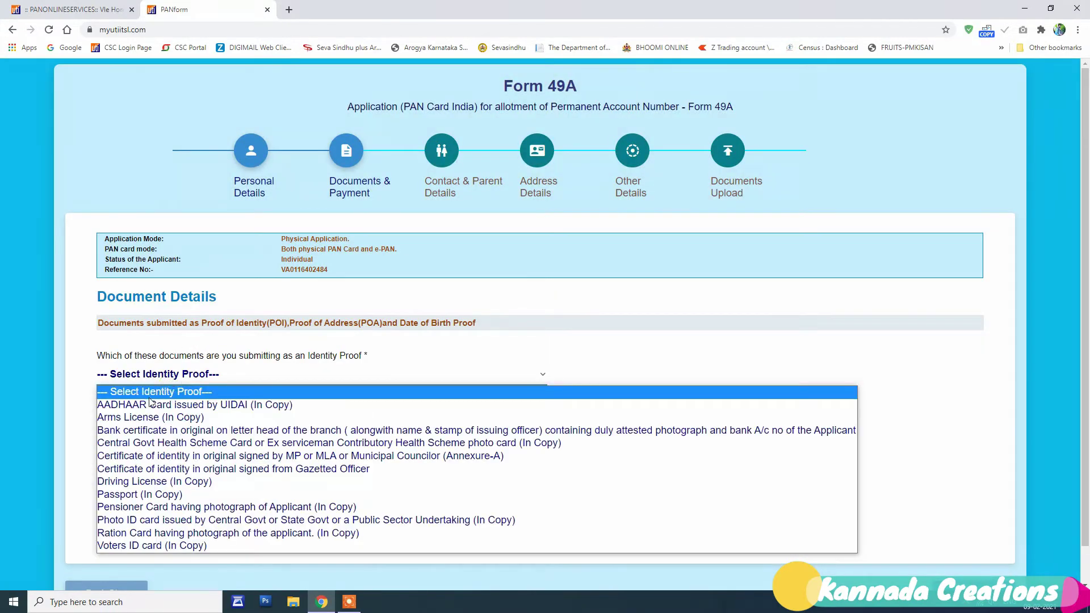
{"action": "left_click", "coordinate": [150, 404]}
{"action": "left_click", "coordinate": [182, 438]}
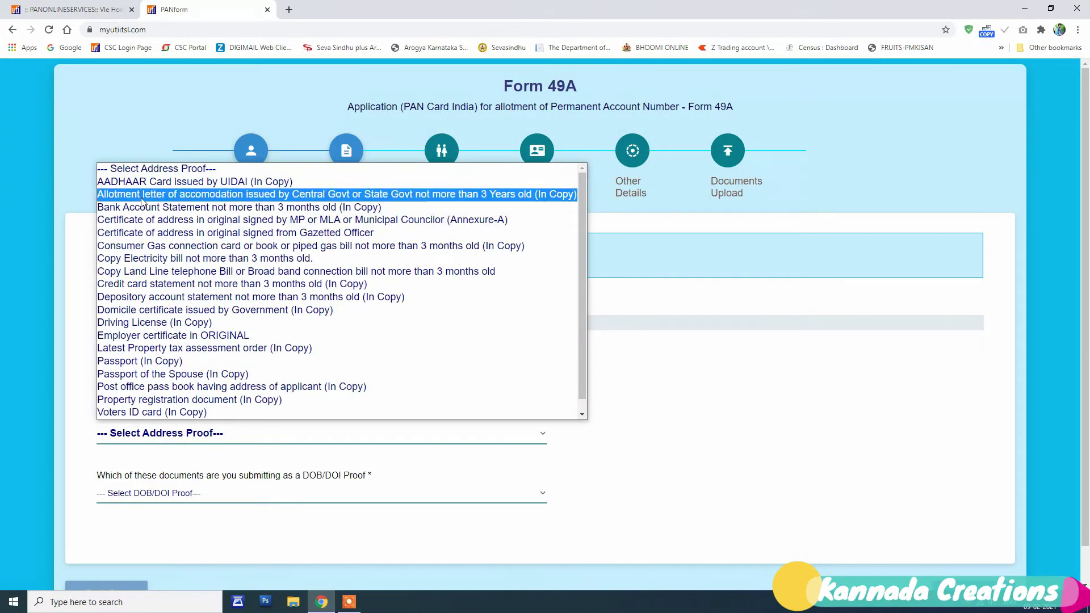
{"action": "left_click", "coordinate": [154, 182]}
{"action": "left_click", "coordinate": [255, 493]}
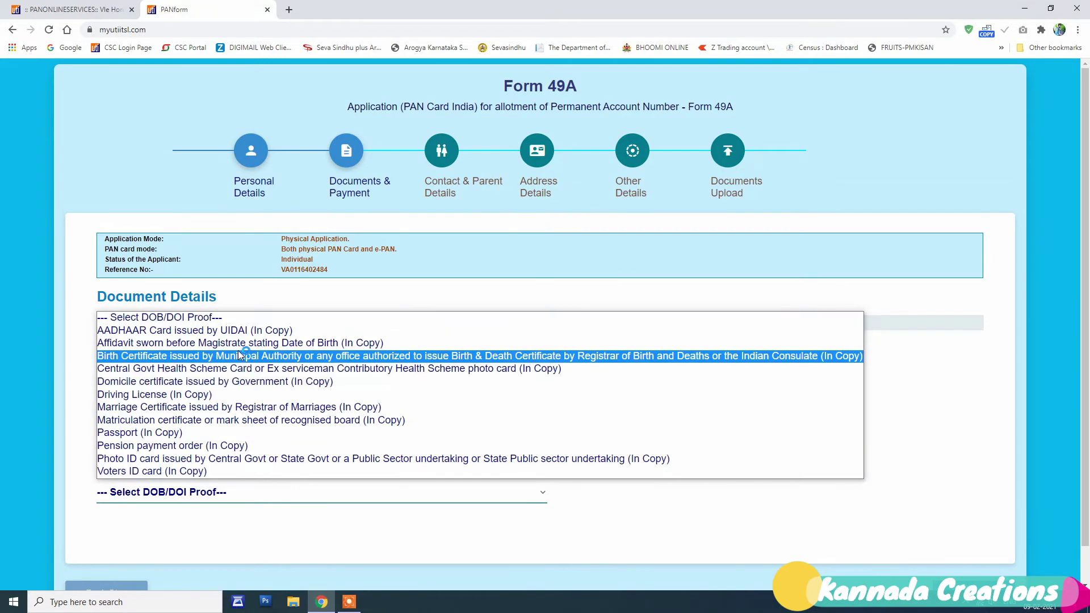
{"action": "left_click", "coordinate": [238, 331]}
Step: Proceed to Make Payment and acknowledge the payment instructions
{"action": "scroll", "coordinate": [757, 397], "scroll_direction": "down", "scroll_amount": 1}
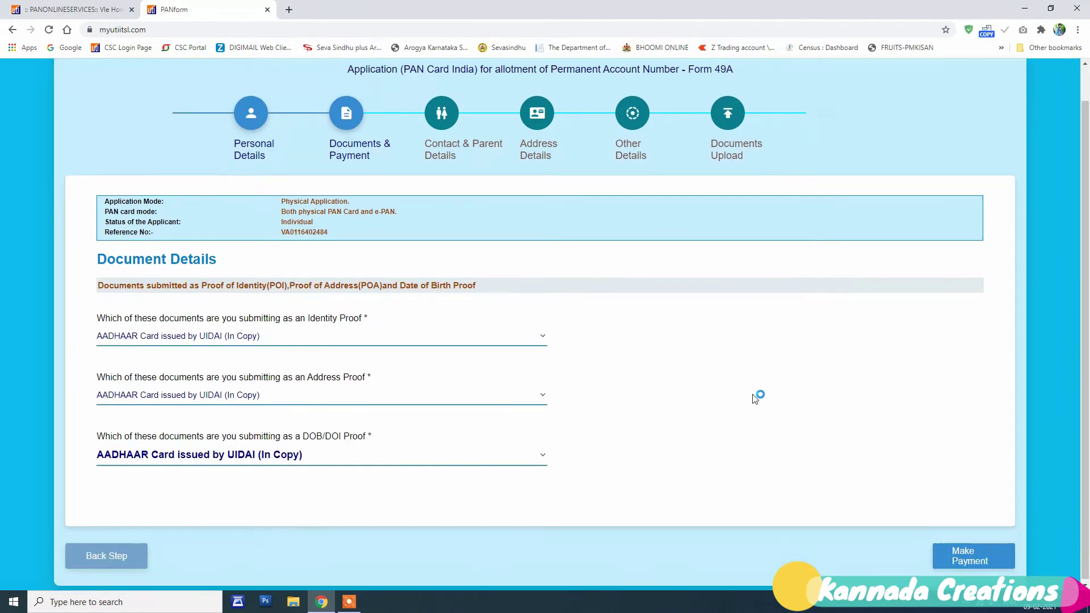
{"action": "left_click", "coordinate": [972, 555]}
{"action": "left_click", "coordinate": [795, 392]}
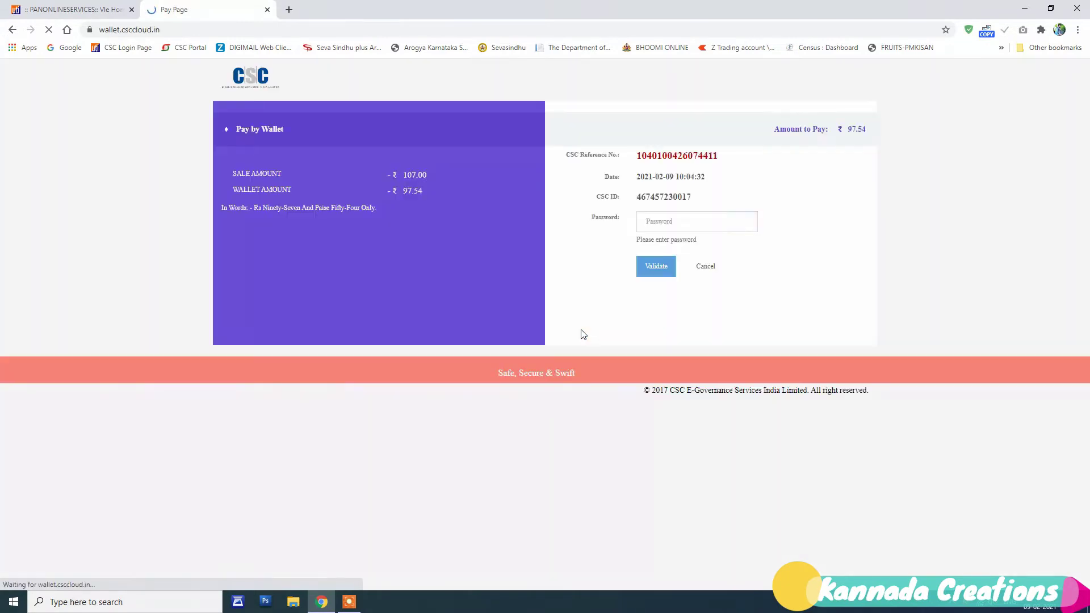
Step: Validate the CSC wallet password and pay the ₹97.54 application fee
{"action": "left_click", "coordinate": [681, 222]}
{"action": "key", "text": "ctrl+a"}
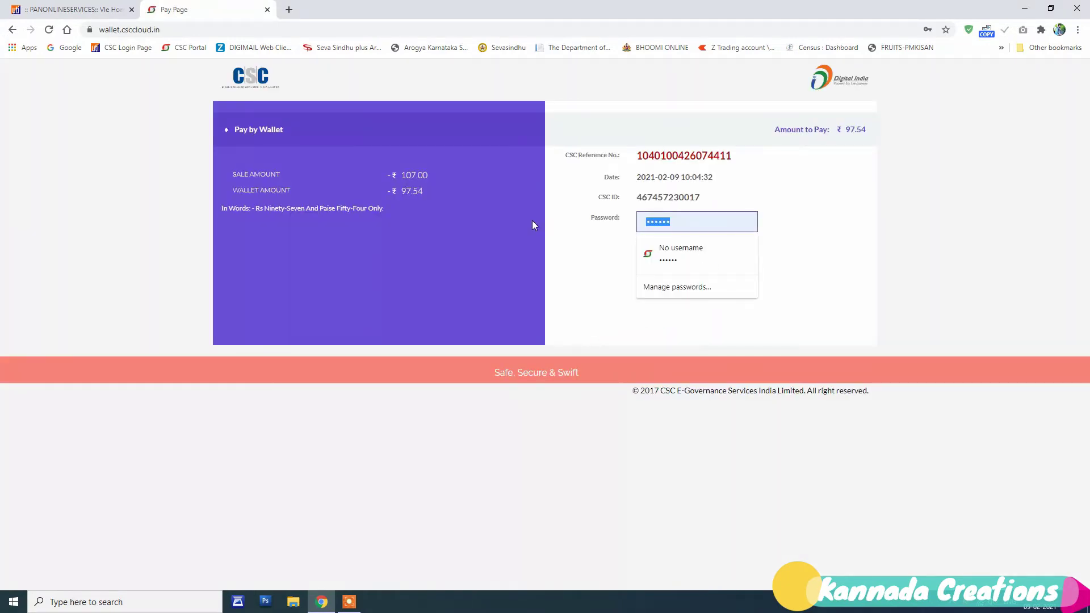
{"action": "type", "text": "******"}
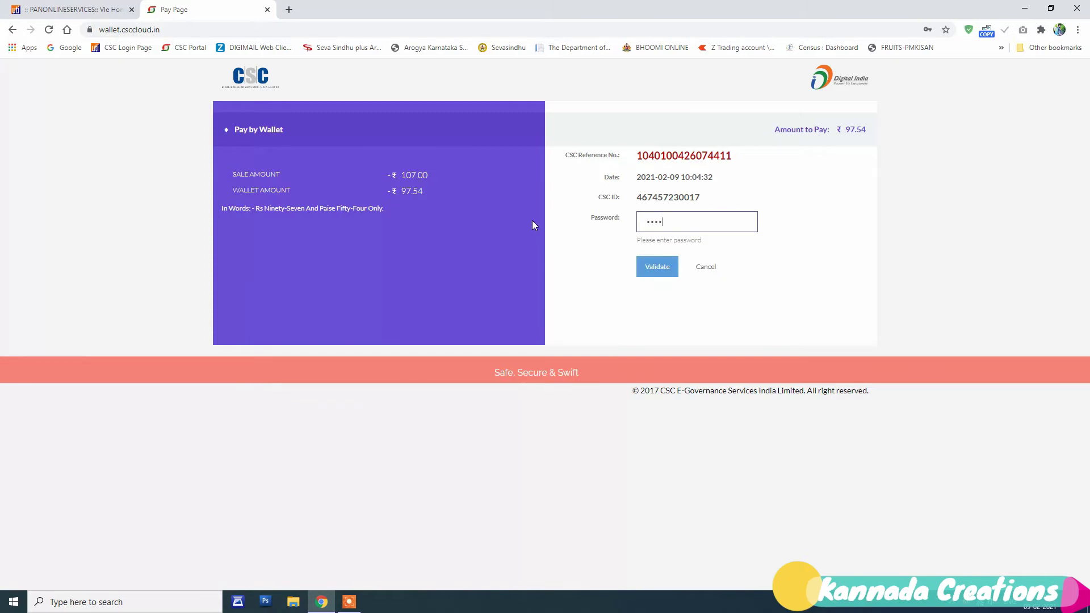
{"action": "type", "text": "******"}
{"action": "left_click", "coordinate": [647, 272]}
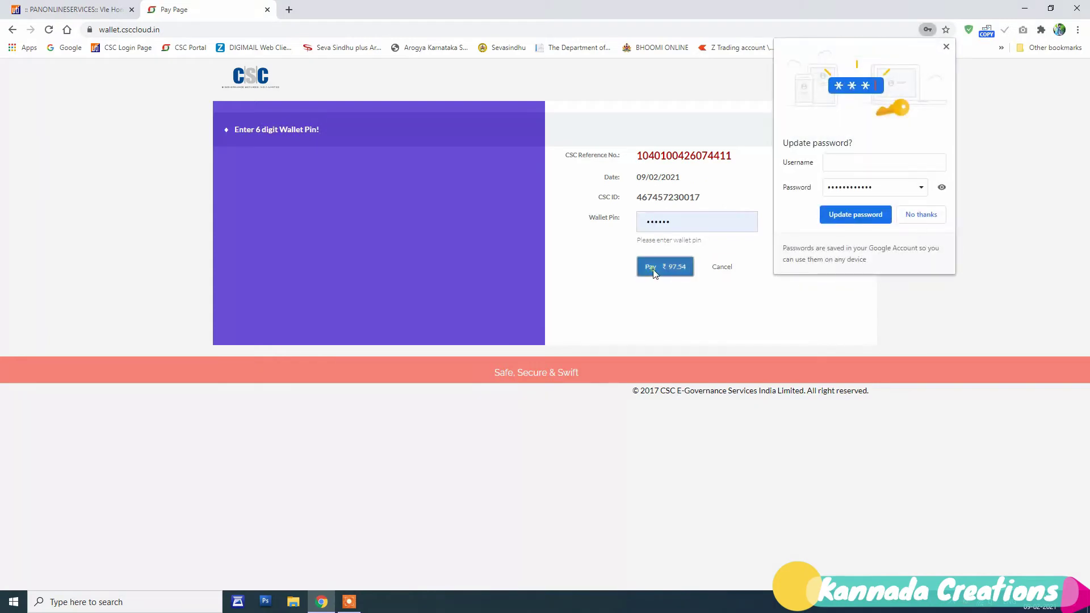
{"action": "left_click", "coordinate": [918, 213]}
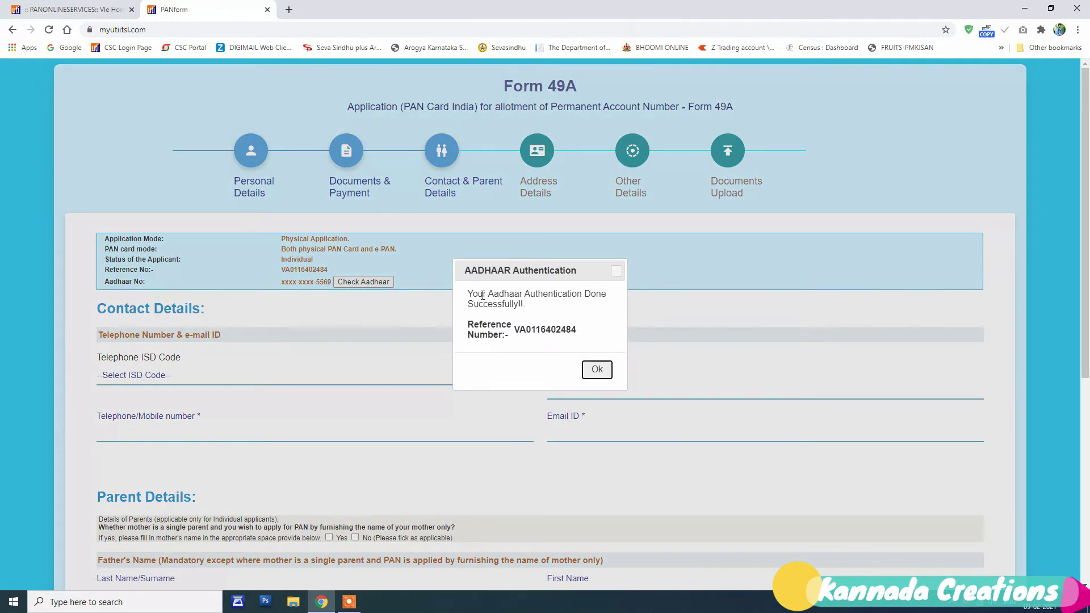
Step: Dismiss the authentication message and check the Aadhaar's PAN linkage
{"action": "left_click", "coordinate": [596, 369]}
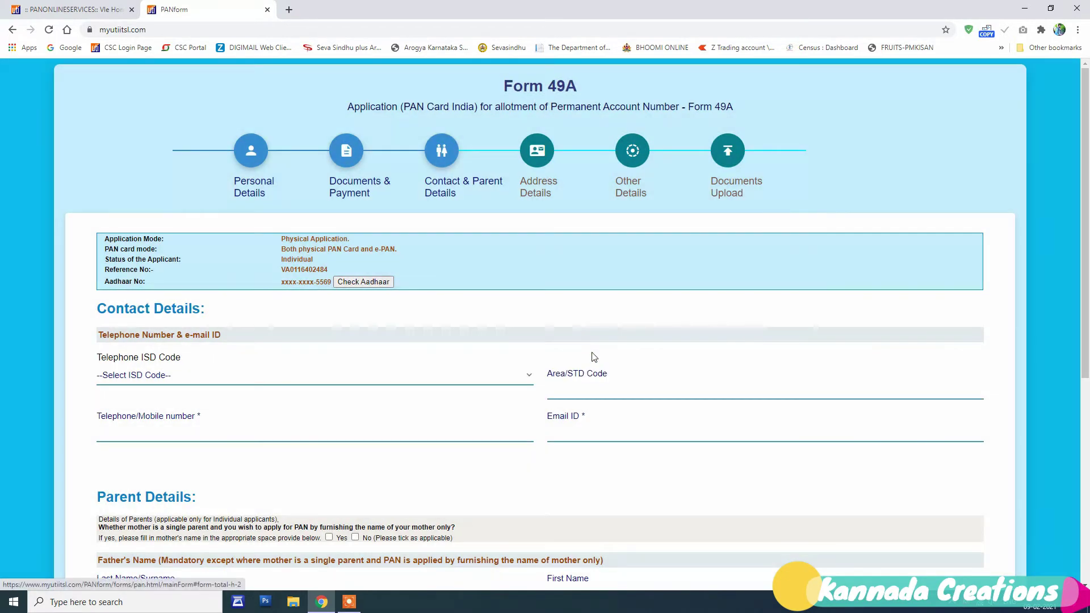
{"action": "left_click", "coordinate": [378, 281]}
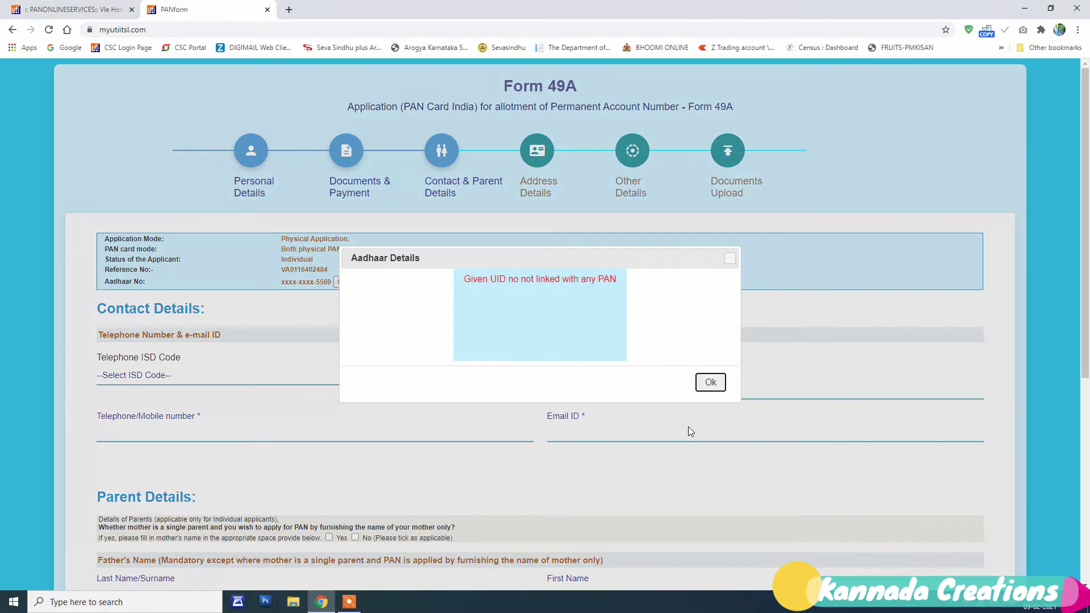
{"action": "left_click", "coordinate": [710, 382]}
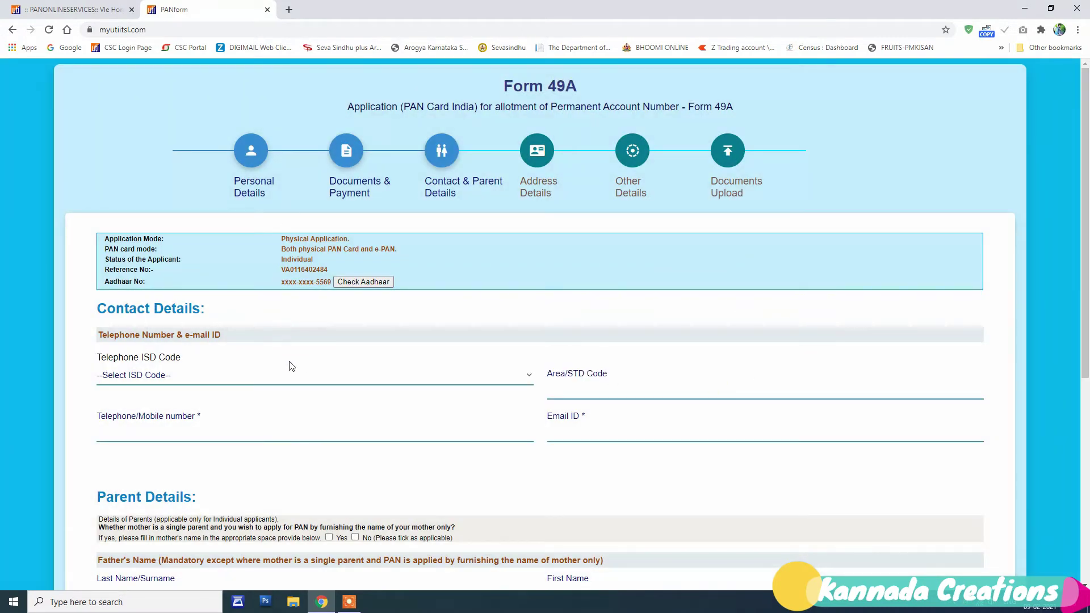
Step: Set the telephone ISD code to INDIA
{"action": "left_click", "coordinate": [311, 382]}
{"action": "key", "text": "i"}
{"action": "key", "text": "Down"}
{"action": "key", "text": "Down"}
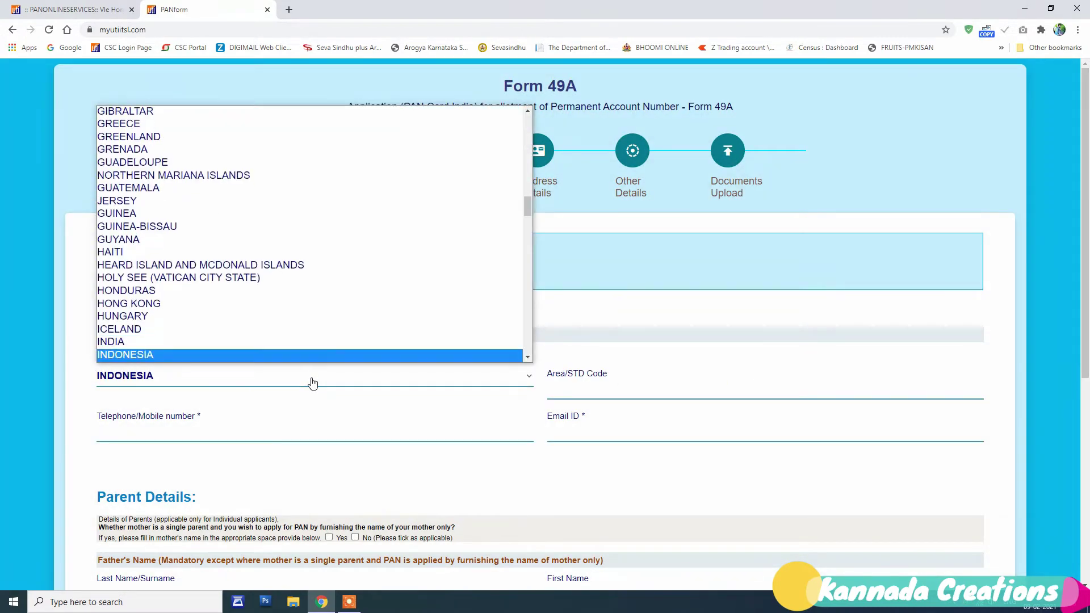
{"action": "key", "text": "Up"}
{"action": "key", "text": "Up"}
{"action": "key", "text": "Down"}
{"action": "key", "text": "Return"}
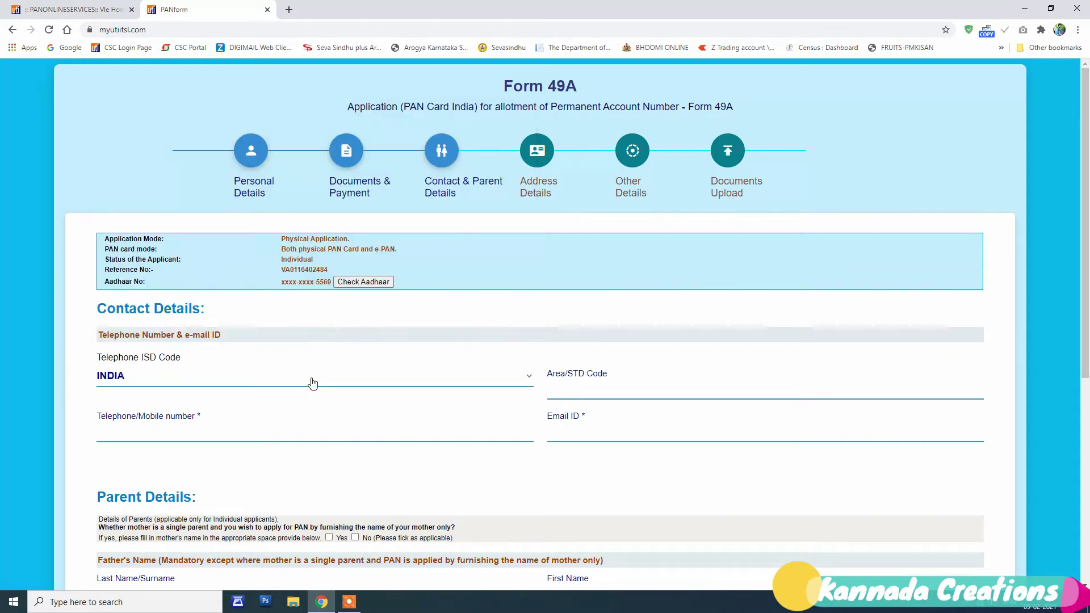
Step: Fill in the applicant's e-mail ID and mobile number, and answer No to single-parent mother
{"action": "left_click", "coordinate": [604, 425]}
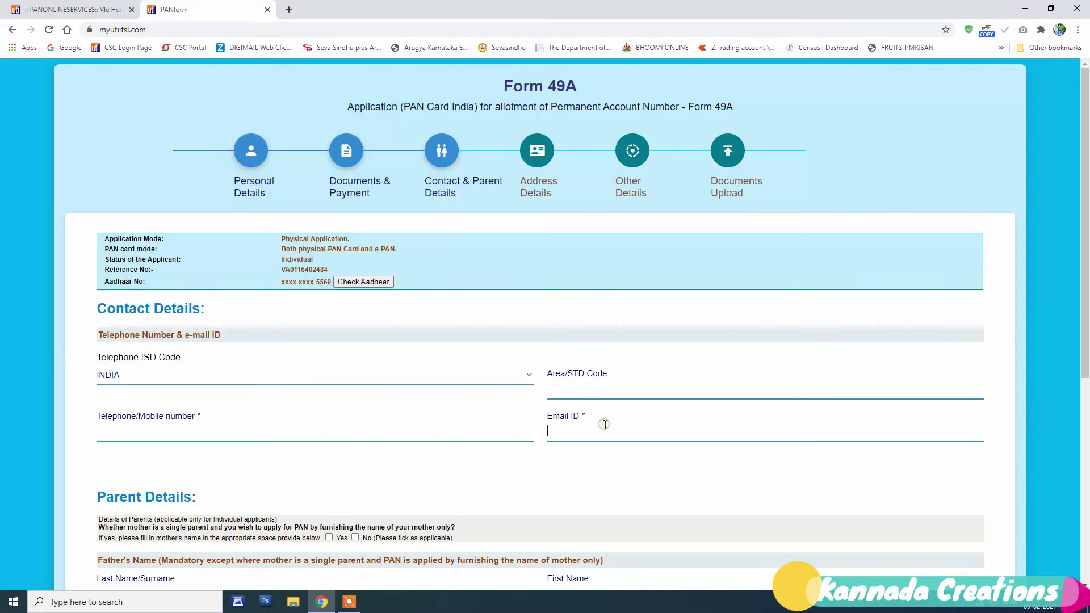
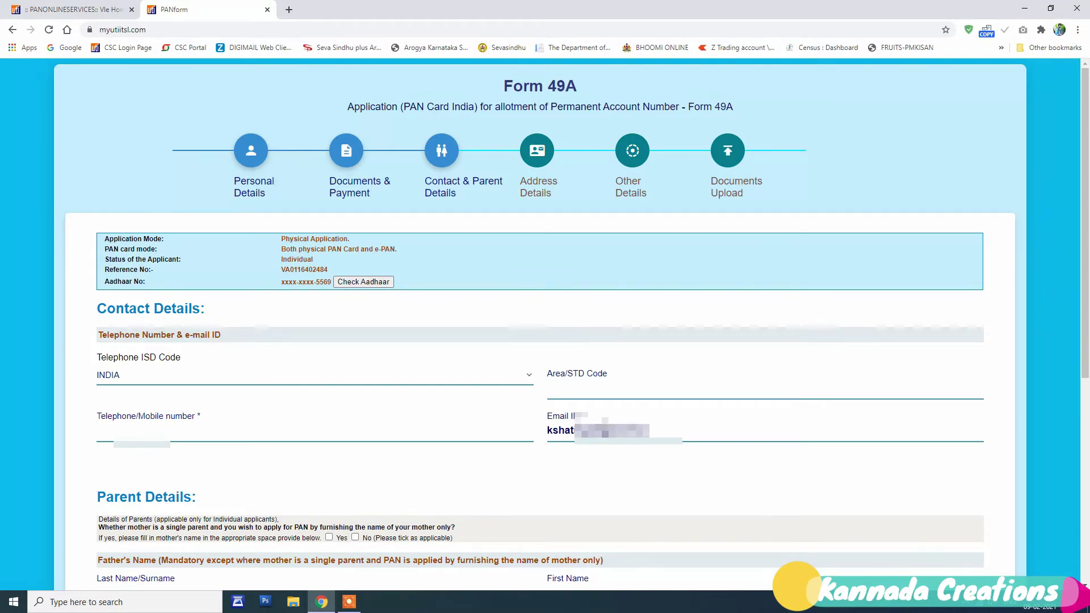
{"action": "key", "text": "super"}
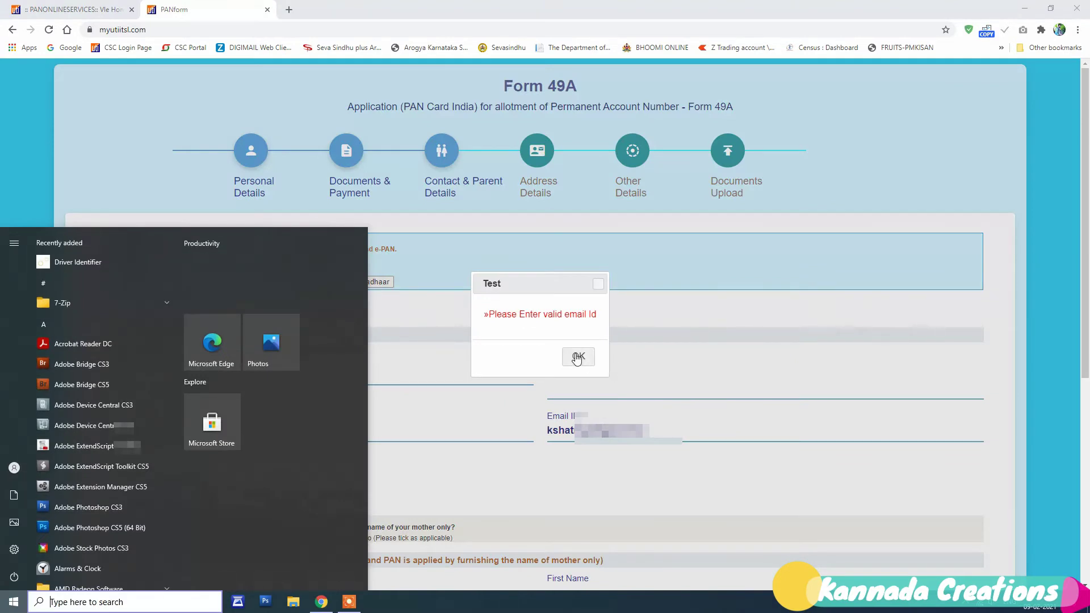
{"action": "left_click", "coordinate": [577, 357]}
{"action": "type", "text": "@gm"}
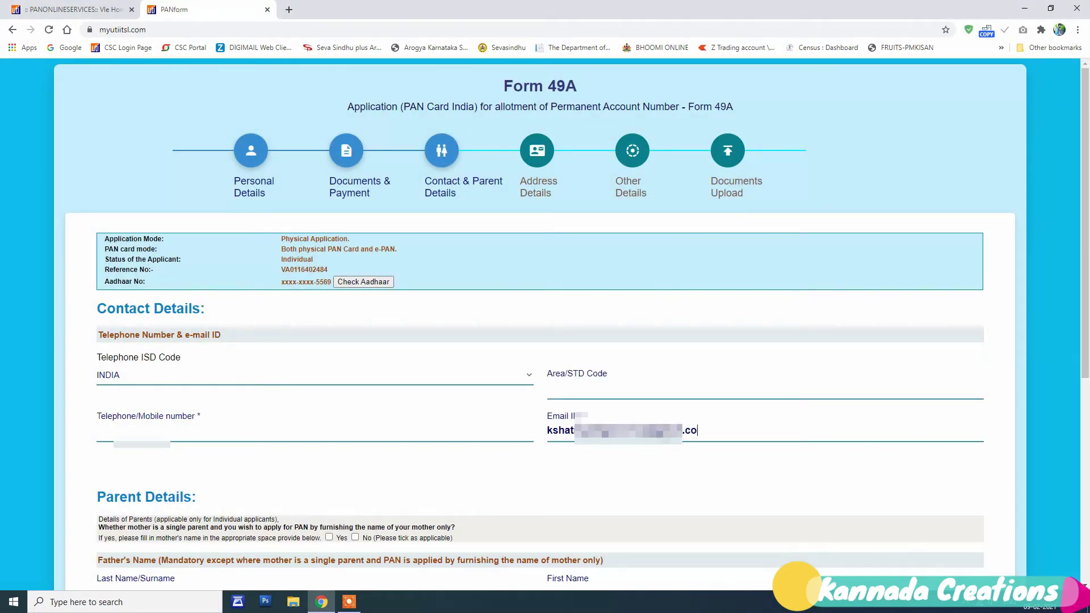
{"action": "type", "text": "m"}
{"action": "type", "text": "8"}
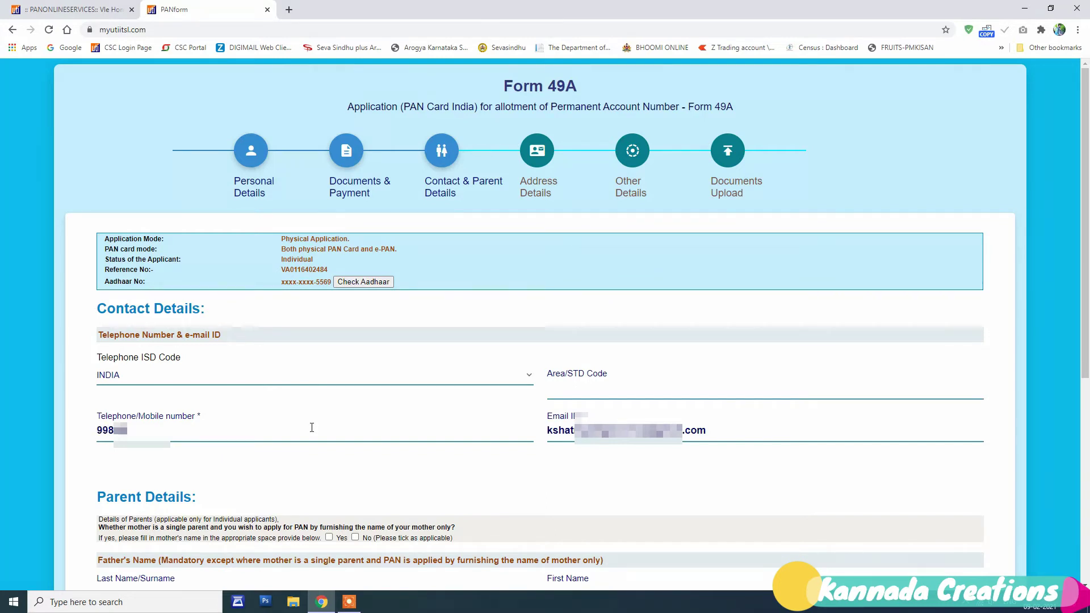
{"action": "type", "text": "645123"}
{"action": "left_click", "coordinate": [355, 538]}
Step: Enter the father's surname and first name, dismissing the alphabets-only warning along the way
{"action": "scroll", "coordinate": [318, 499], "scroll_direction": "down", "scroll_amount": 2}
{"action": "left_click", "coordinate": [342, 489]}
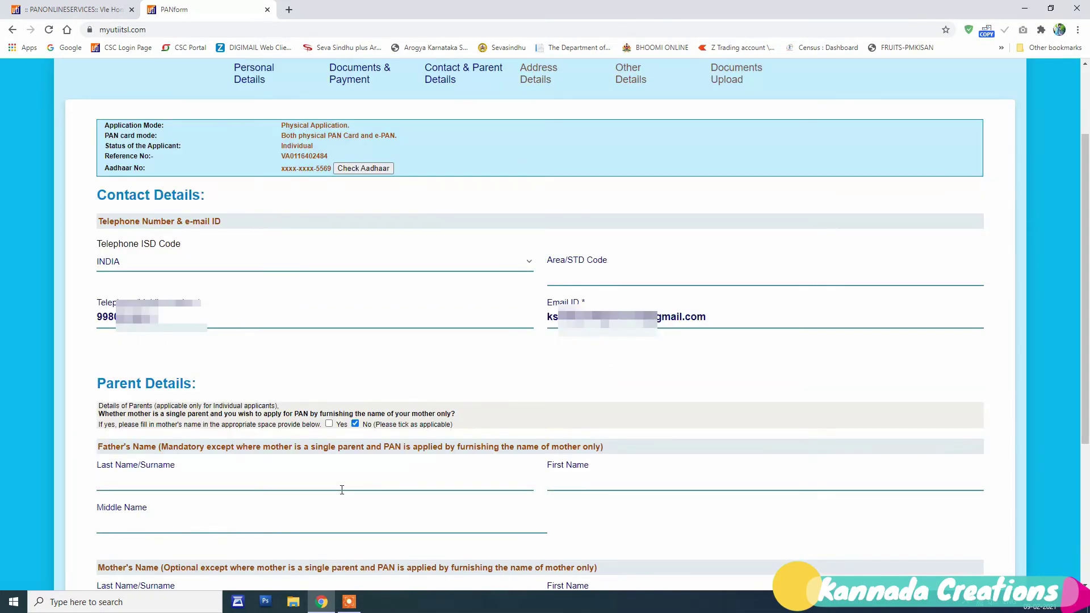
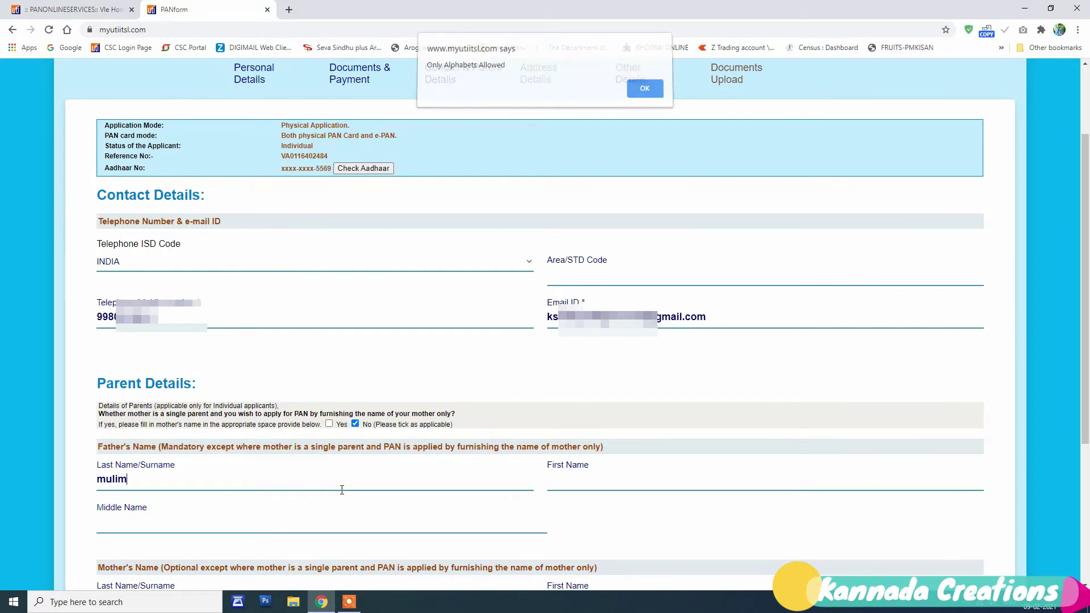
{"action": "key", "text": "Return"}
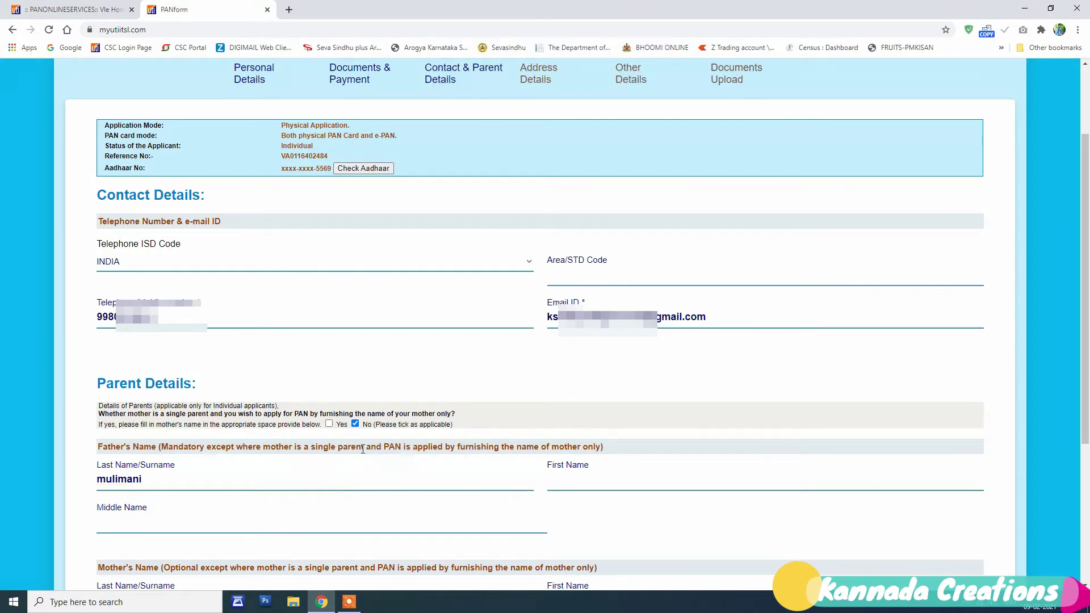
{"action": "key", "text": "Tab"}
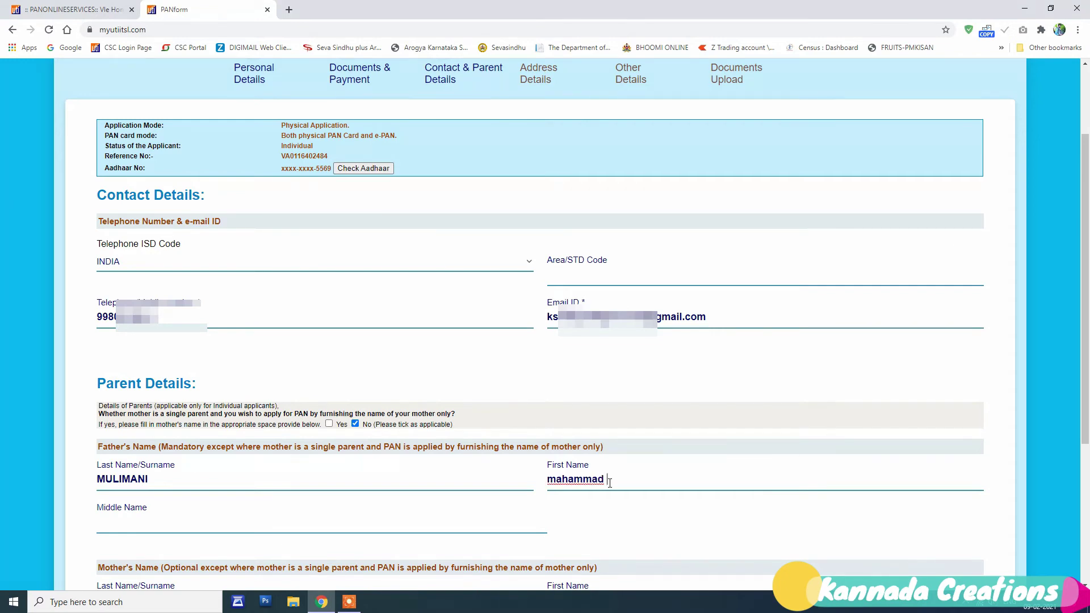
{"action": "left_click", "coordinate": [620, 510]}
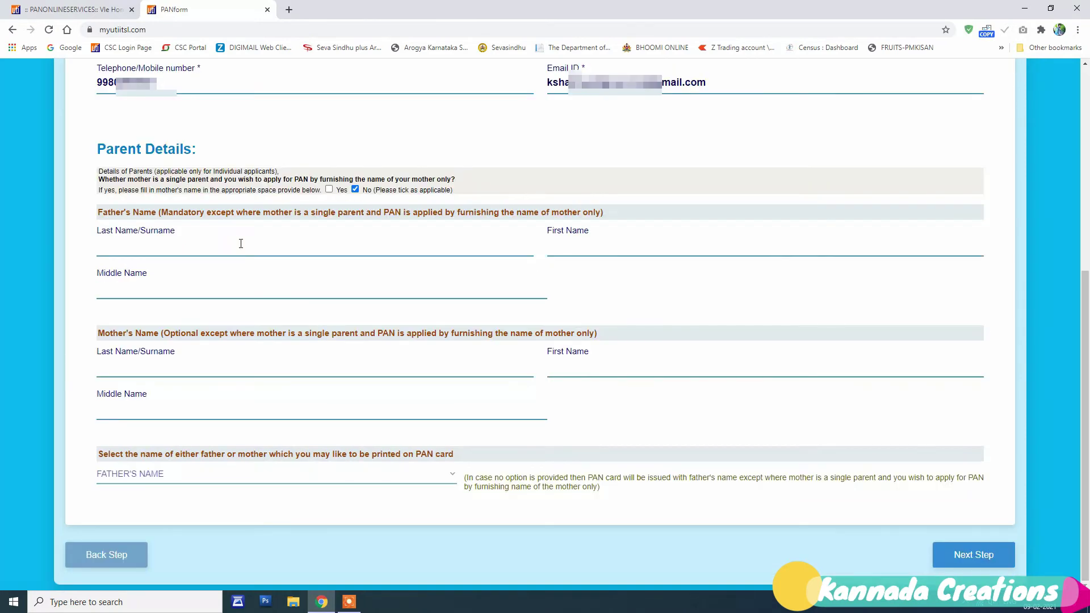
Step: Re-enter the father's full surname and first name, then continue to Address Details
{"action": "left_click", "coordinate": [240, 244]}
{"action": "left_click", "coordinate": [675, 245]}
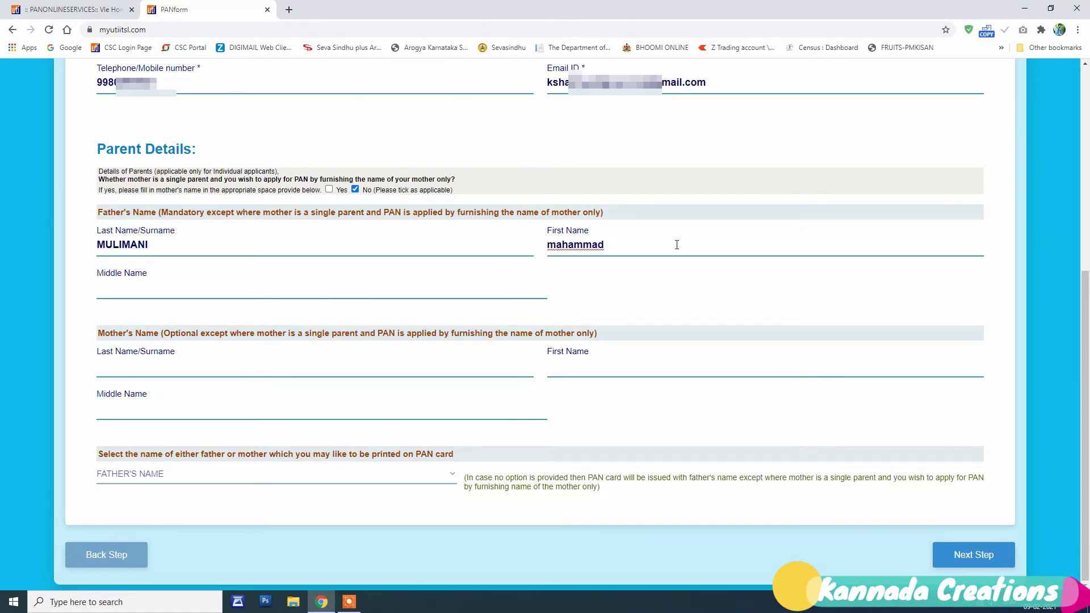
{"action": "left_click", "coordinate": [698, 287]}
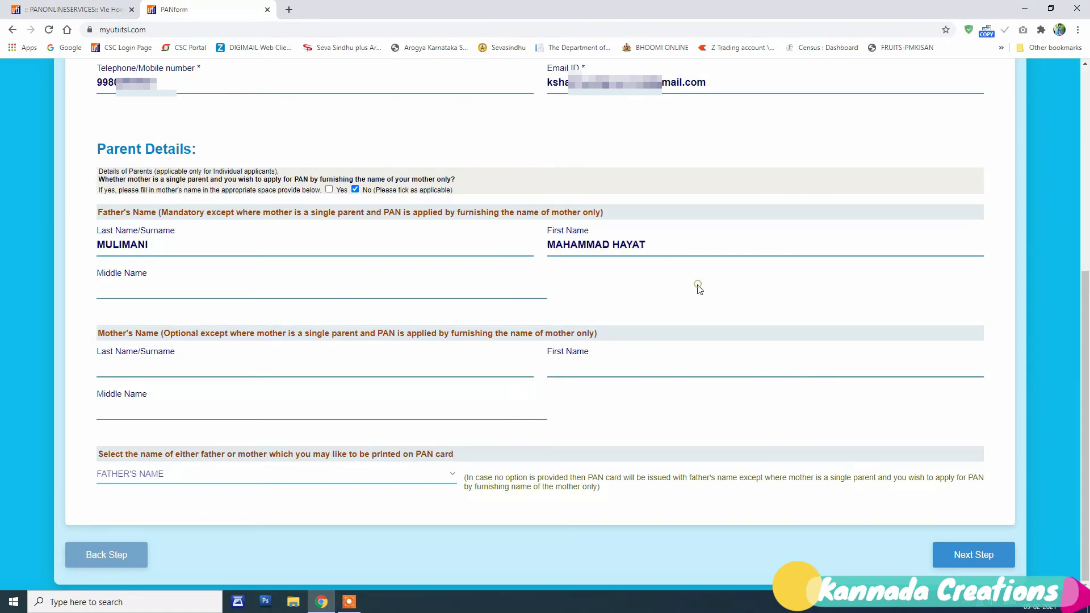
{"action": "scroll", "coordinate": [231, 235], "scroll_direction": "up", "scroll_amount": 1}
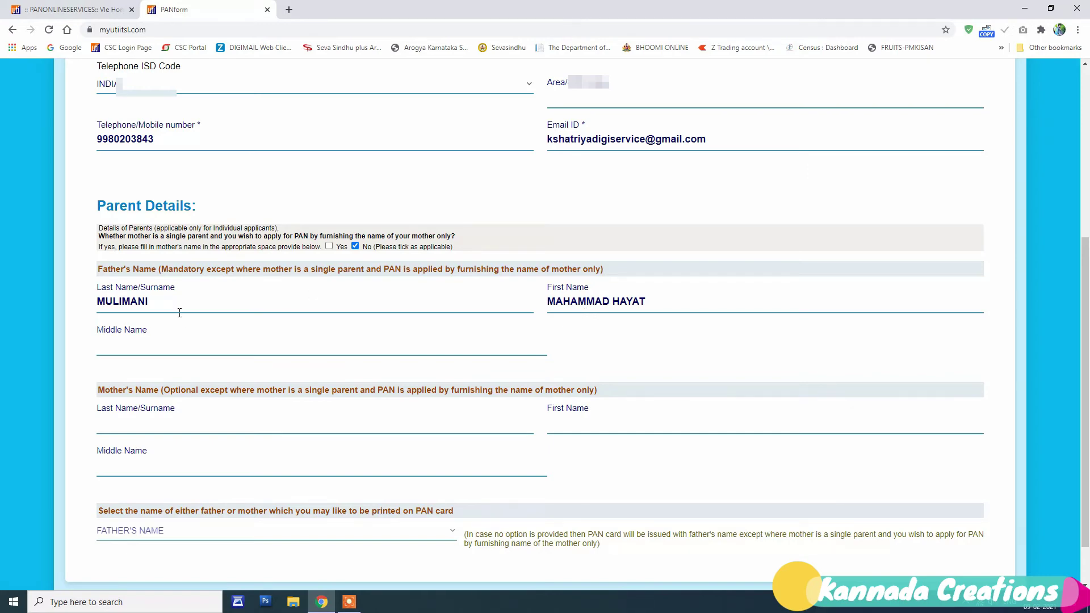
{"action": "scroll", "coordinate": [986, 554], "scroll_direction": "down", "scroll_amount": 1}
{"action": "left_click", "coordinate": [986, 554]}
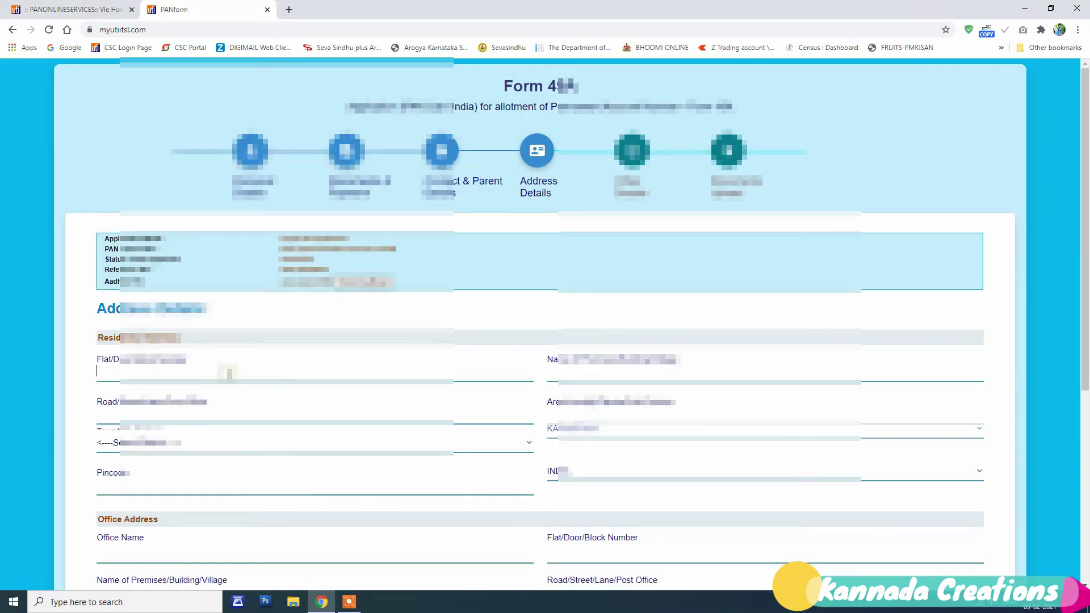
Step: Fill in the flat, premises, road and area fields of the residential address
{"action": "type", "text": "bellary"}
{"action": "left_click", "coordinate": [647, 375]}
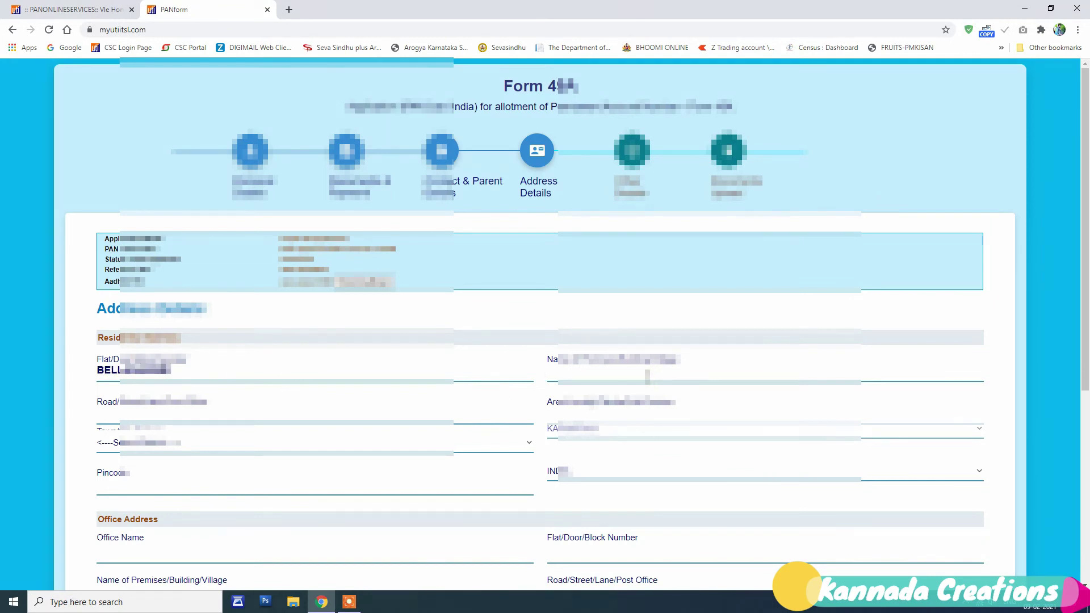
{"action": "type", "text": "bellary"}
{"action": "left_click", "coordinate": [372, 412]}
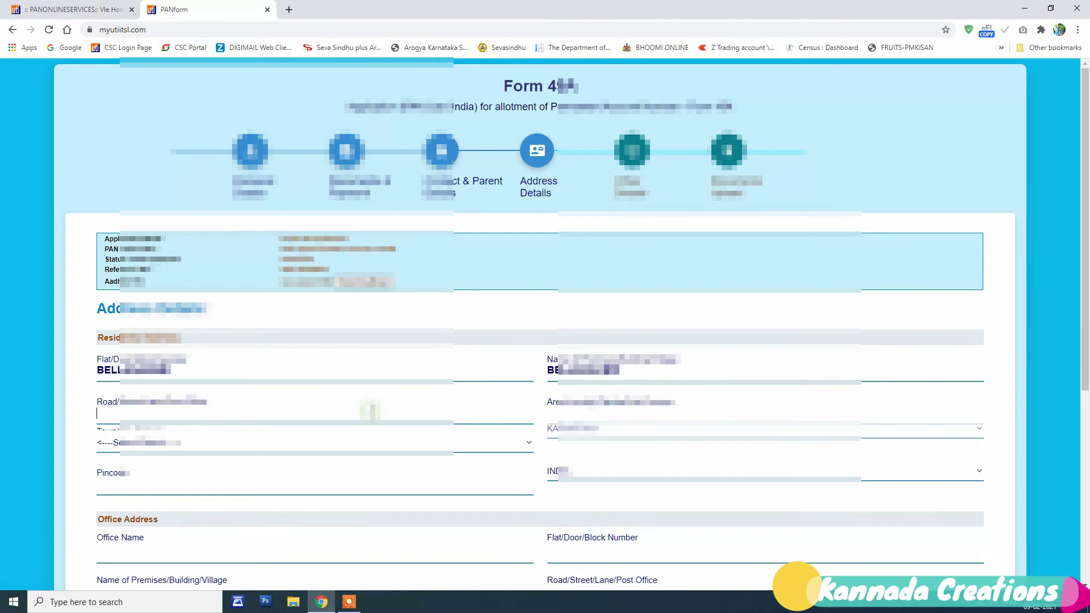
{"action": "type", "text": "dasarahalli"}
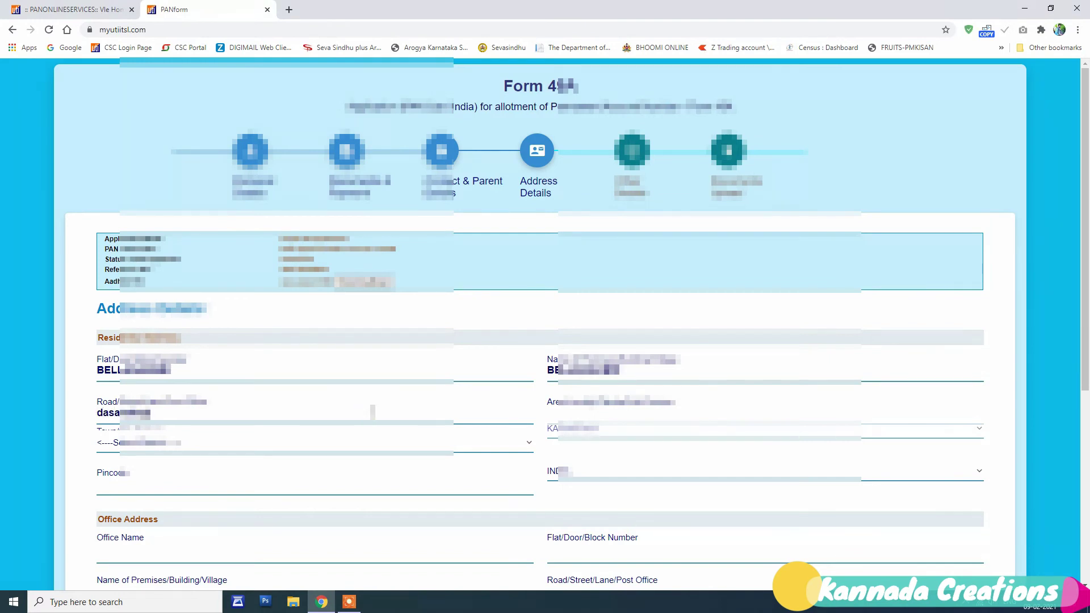
{"action": "left_click", "coordinate": [613, 413]}
{"action": "type", "text": "sira"}
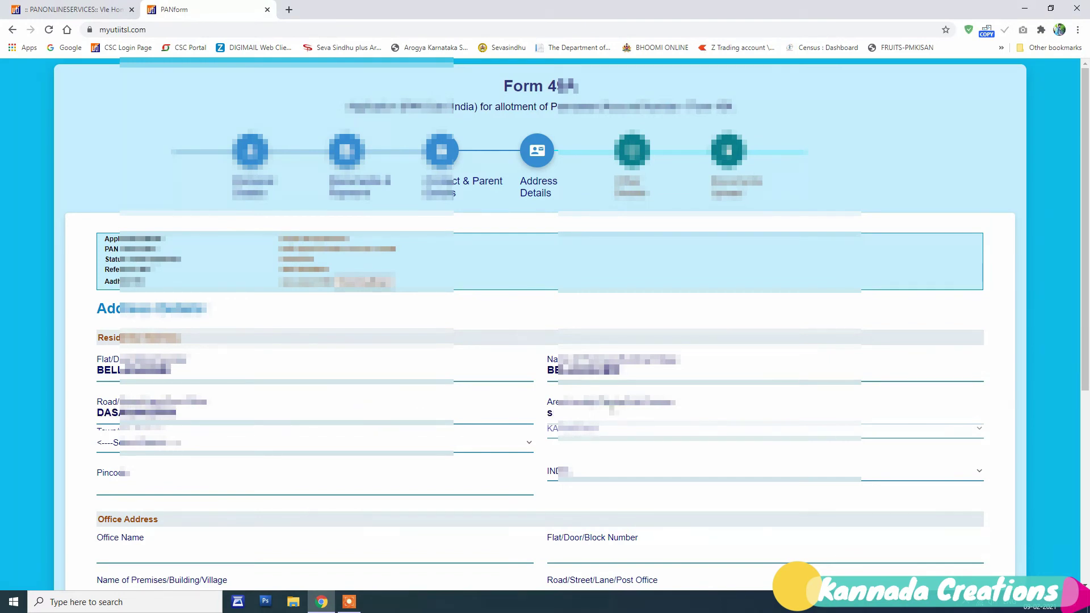
Step: Choose the applicant's district and enter the address pincode
{"action": "left_click", "coordinate": [390, 443]}
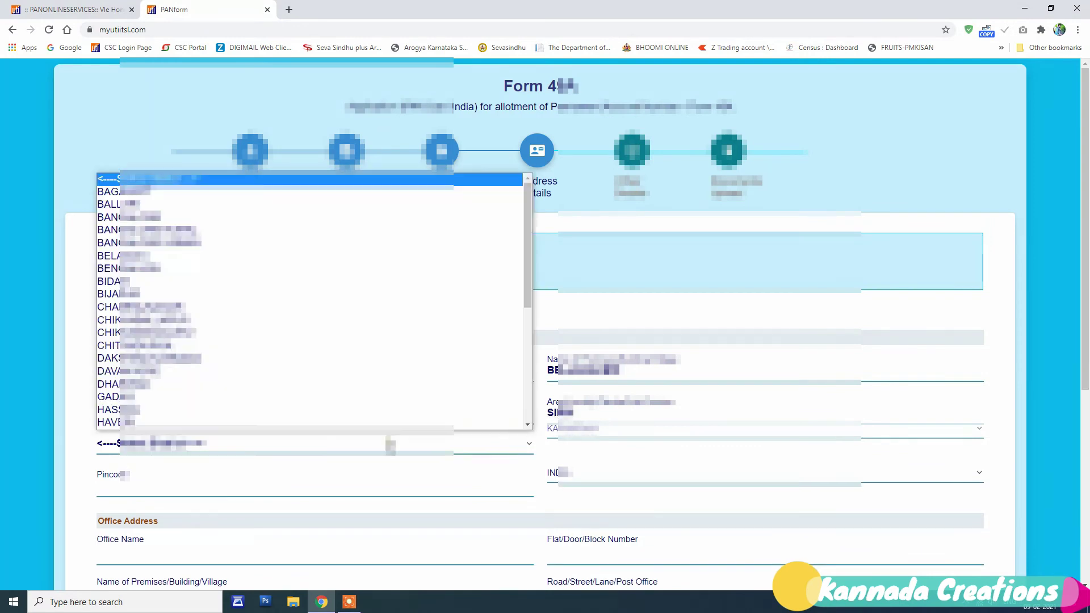
{"action": "scroll", "coordinate": [263, 360], "scroll_direction": "down", "scroll_amount": 5}
{"action": "left_click", "coordinate": [222, 387]}
{"action": "left_click", "coordinate": [340, 489]}
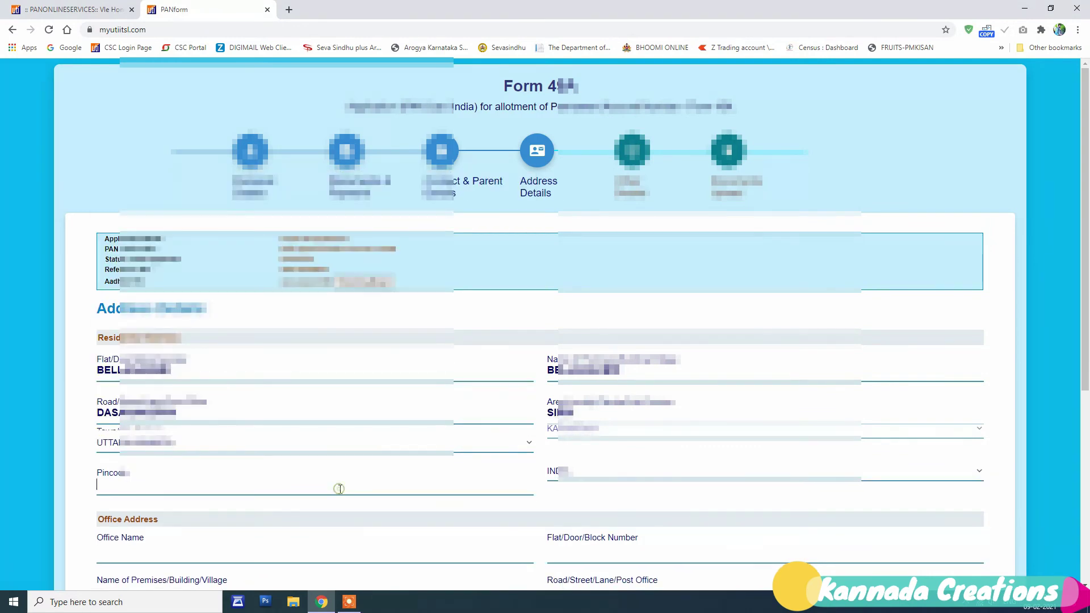
{"action": "type", "text": "581358"}
Step: Set the source of income to No Income, dismiss its warning, and continue to Other Details
{"action": "scroll", "coordinate": [576, 499], "scroll_direction": "down", "scroll_amount": 5}
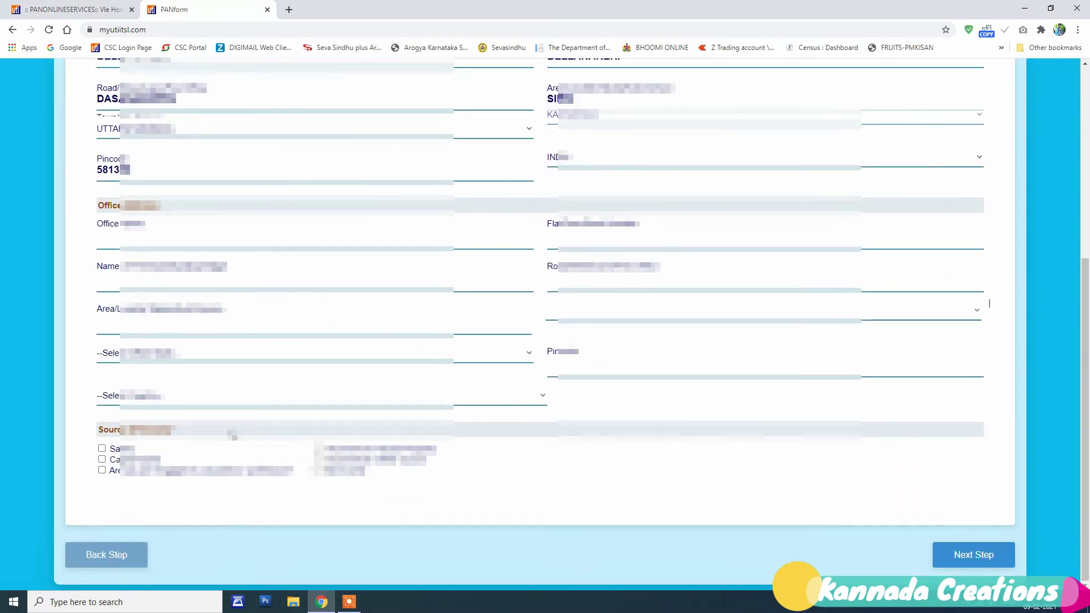
{"action": "left_click", "coordinate": [316, 470]}
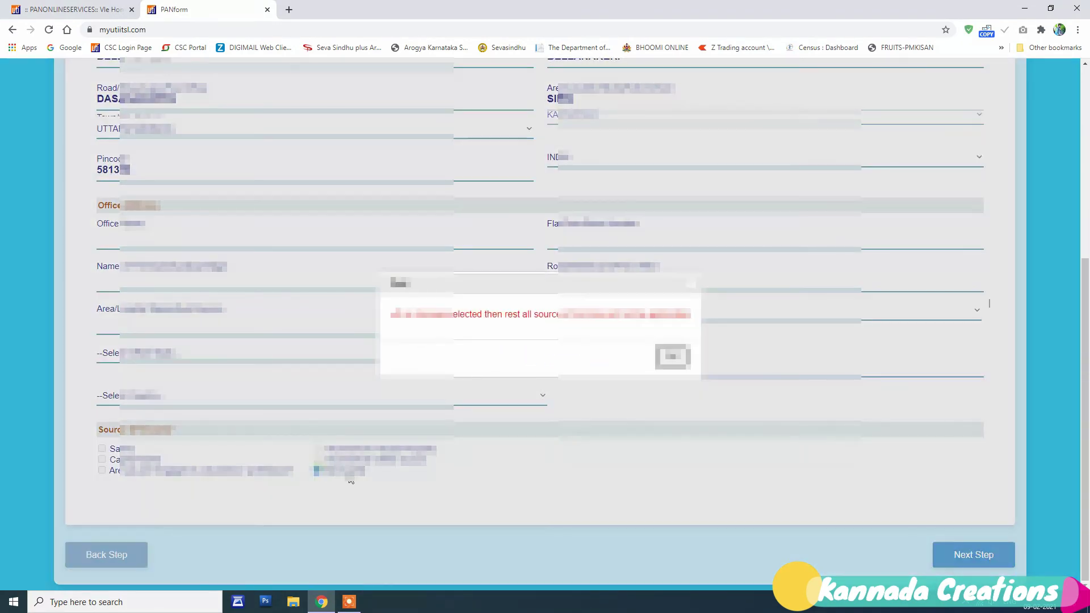
{"action": "left_click", "coordinate": [673, 356]}
{"action": "scroll", "coordinate": [555, 410], "scroll_direction": "up", "scroll_amount": 4}
{"action": "scroll", "coordinate": [559, 420], "scroll_direction": "down", "scroll_amount": 2}
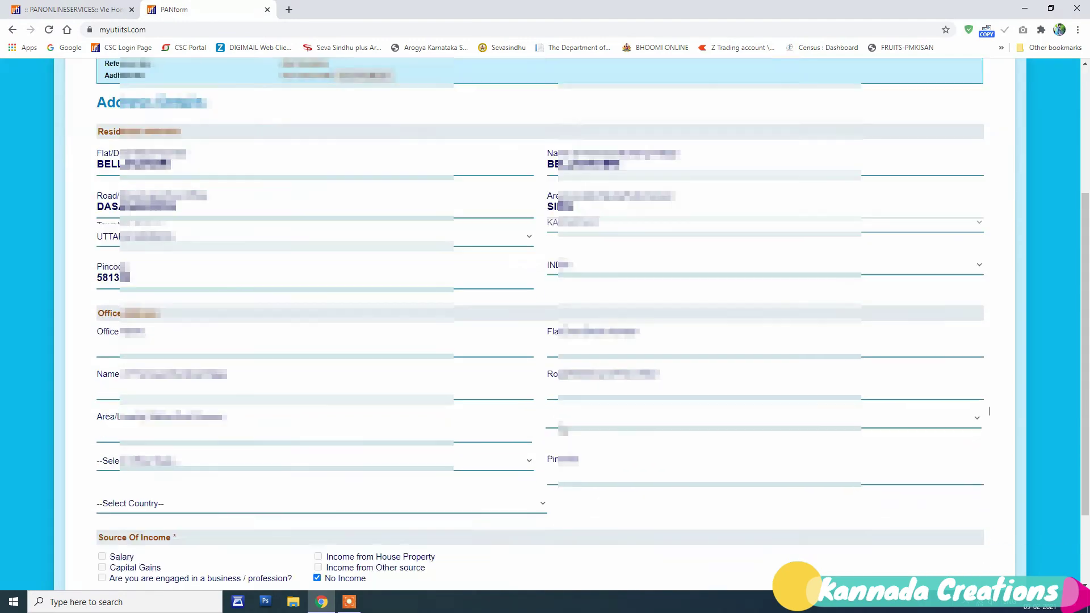
{"action": "scroll", "coordinate": [989, 410], "scroll_direction": "down", "scroll_amount": 3}
{"action": "left_click", "coordinate": [993, 554]}
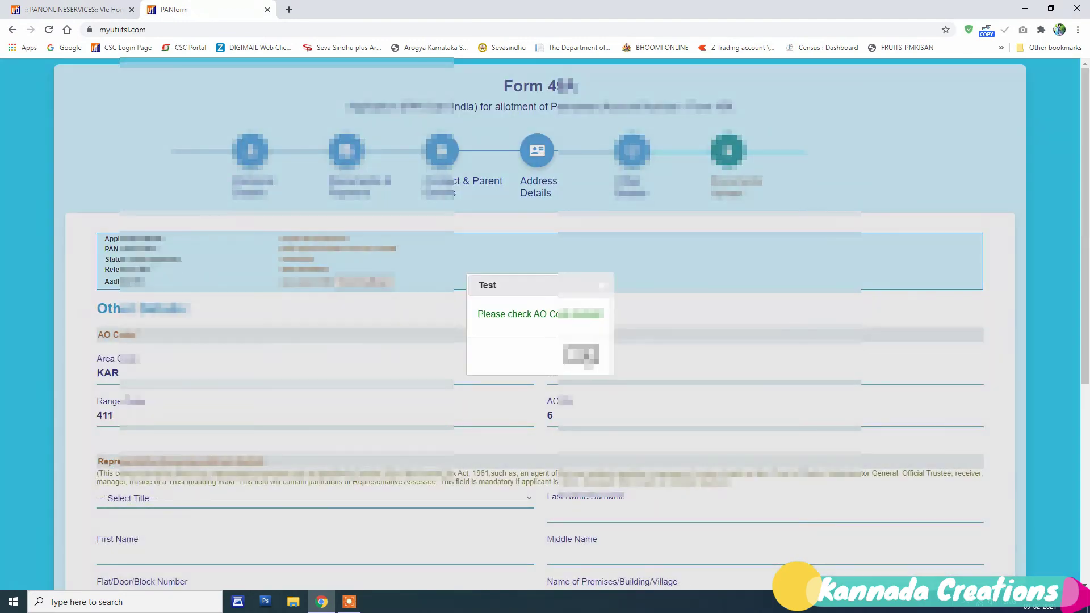
Step: Dismiss the AO code alert, declare as HIMSELF/HERSELF, enter the verification place, and continue to Documents Upload
{"action": "left_click", "coordinate": [583, 357]}
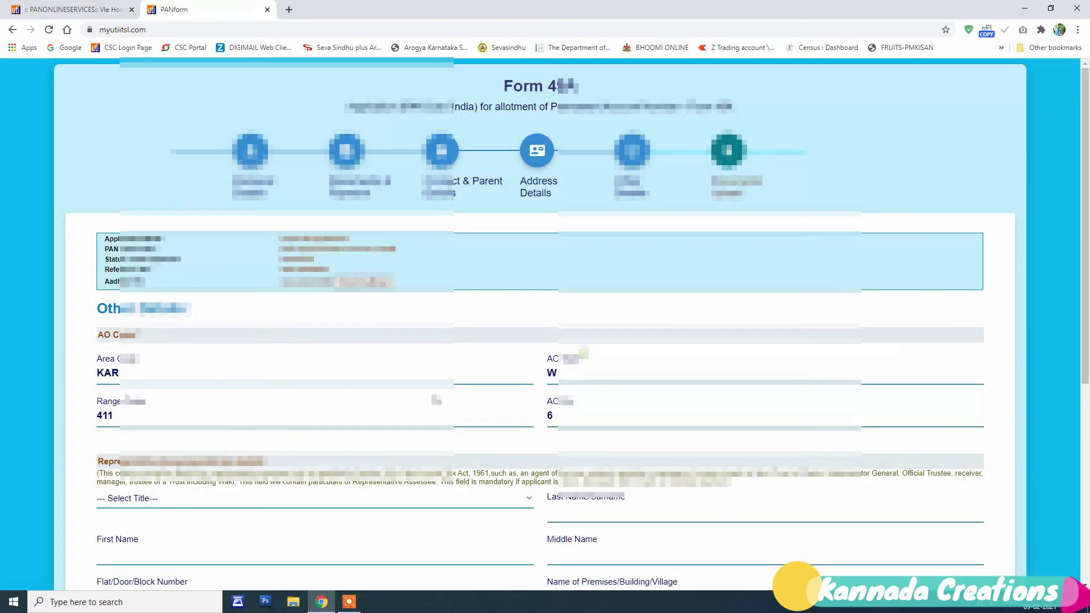
{"action": "scroll", "coordinate": [581, 357], "scroll_direction": "down", "scroll_amount": 5}
{"action": "left_click", "coordinate": [229, 435]}
{"action": "left_click", "coordinate": [175, 462]}
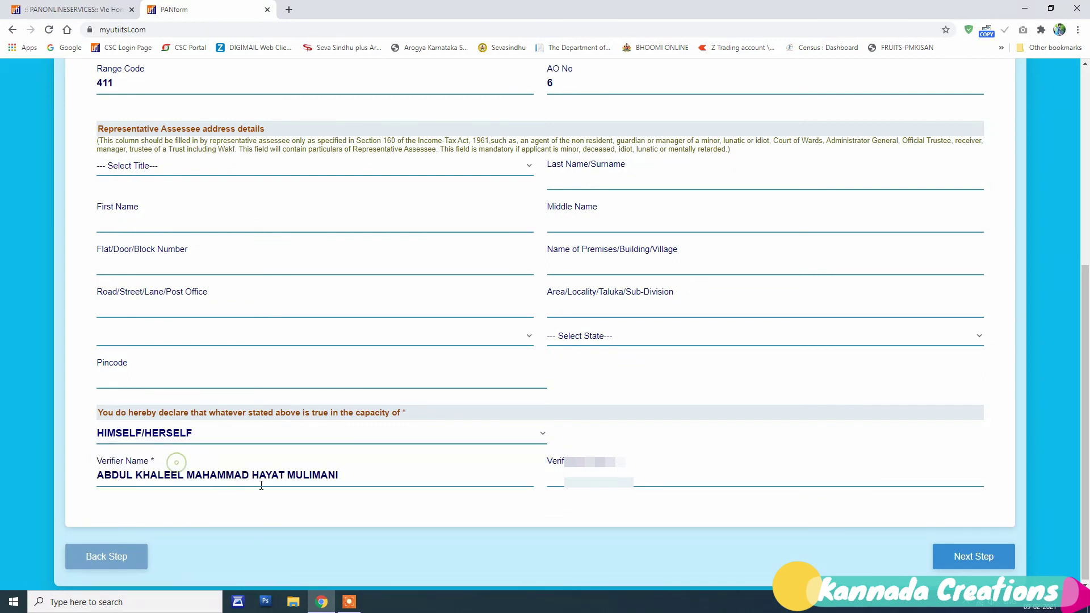
{"action": "left_click", "coordinate": [673, 468]}
{"action": "type", "text": "das"}
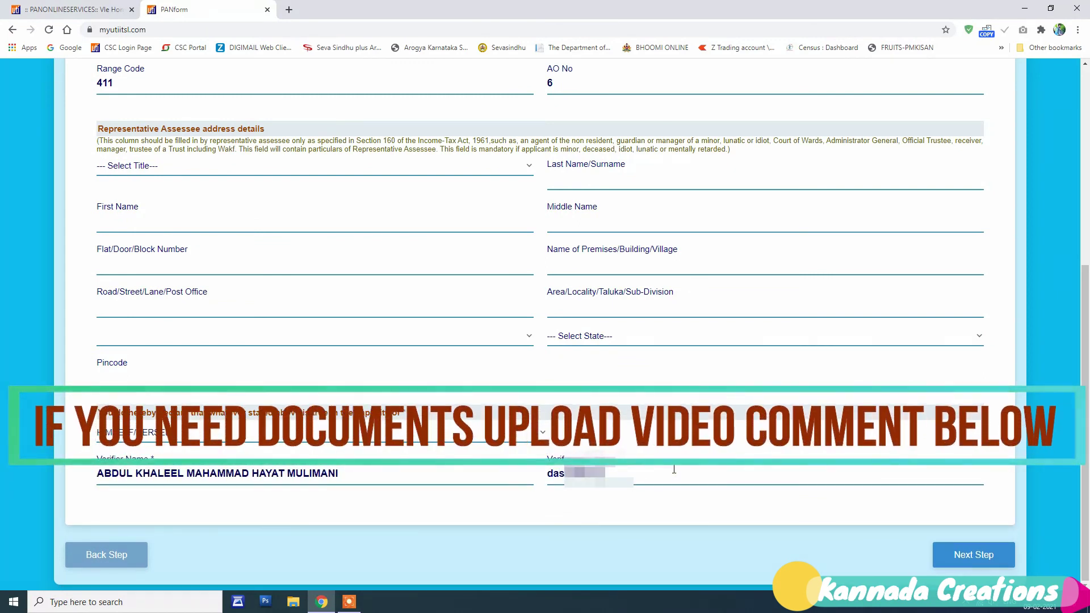
{"action": "key", "text": "Tab"}
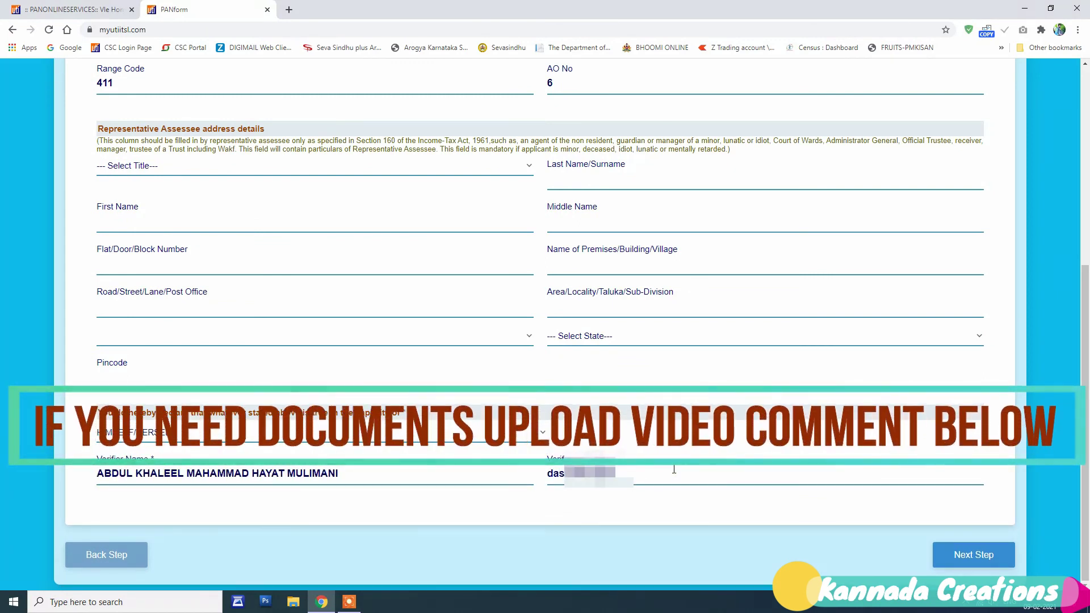
{"action": "left_click", "coordinate": [973, 554]}
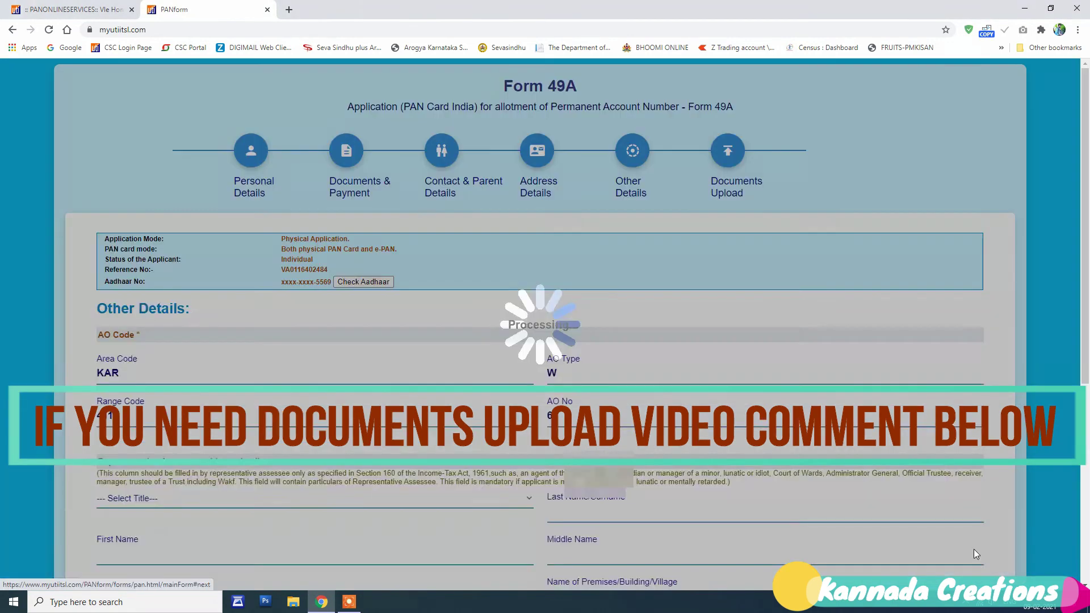
{"action": "scroll", "coordinate": [481, 375], "scroll_direction": "down", "scroll_amount": 3}
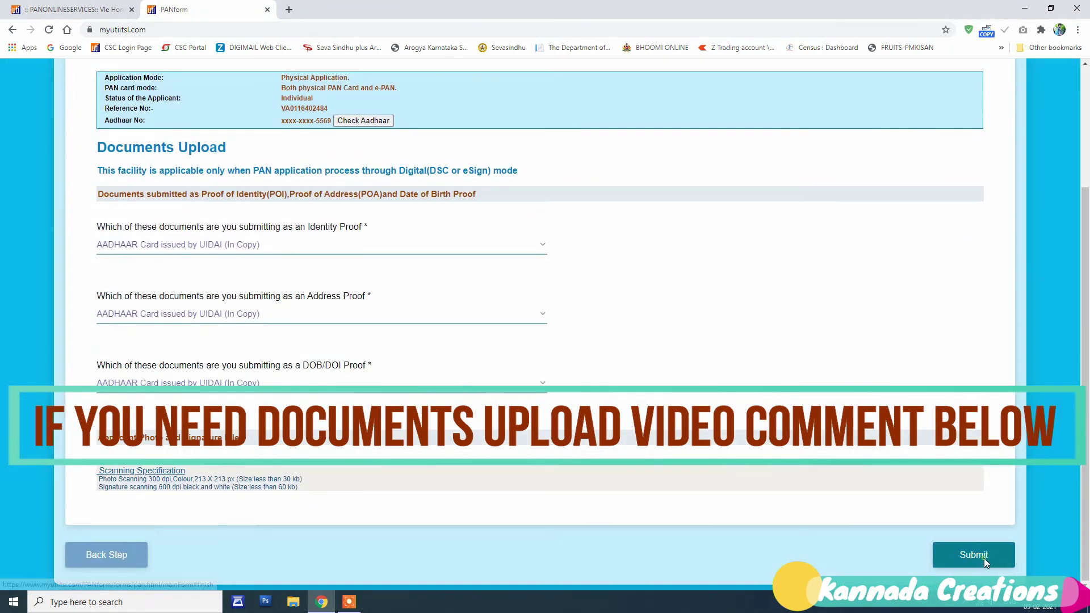
Step: Submit the application, download the receipt PDF, and open it from its Downloads folder
{"action": "left_click", "coordinate": [983, 557]}
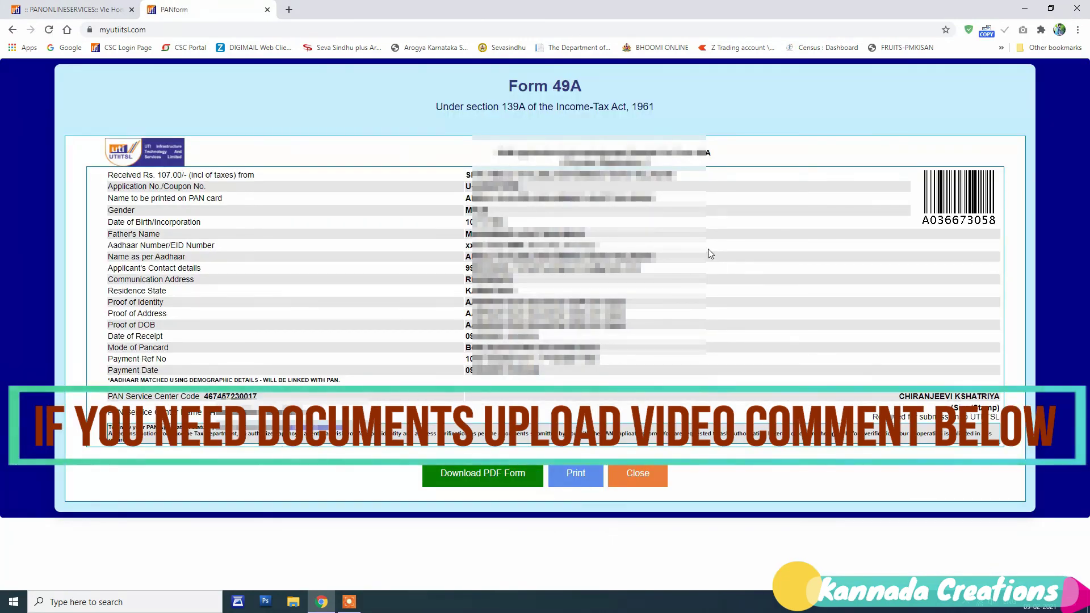
{"action": "left_click", "coordinate": [522, 474]}
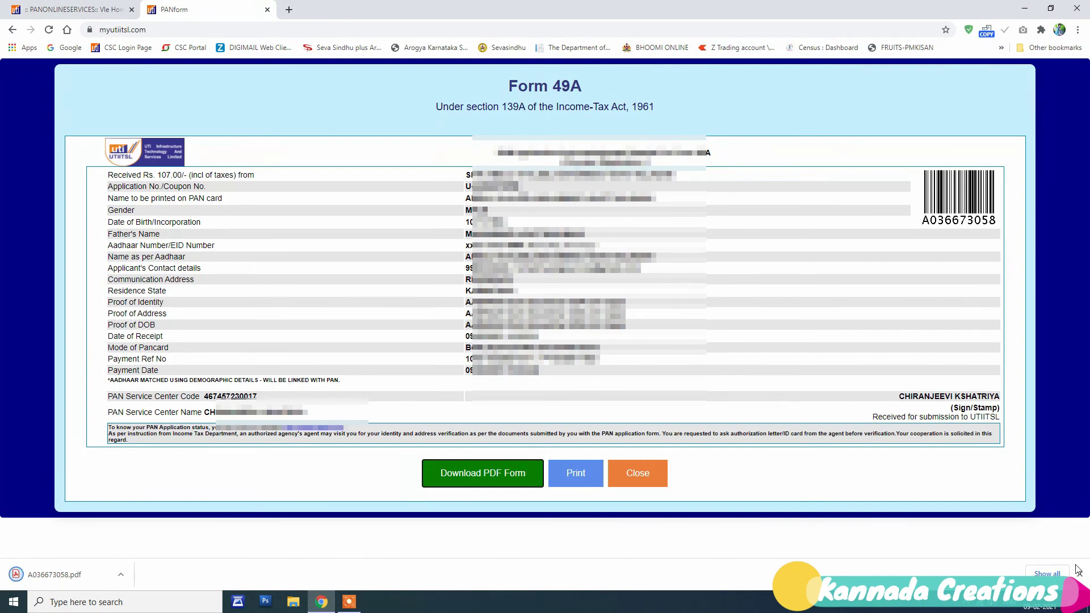
{"action": "left_click", "coordinate": [1044, 573]}
{"action": "left_click", "coordinate": [434, 181]}
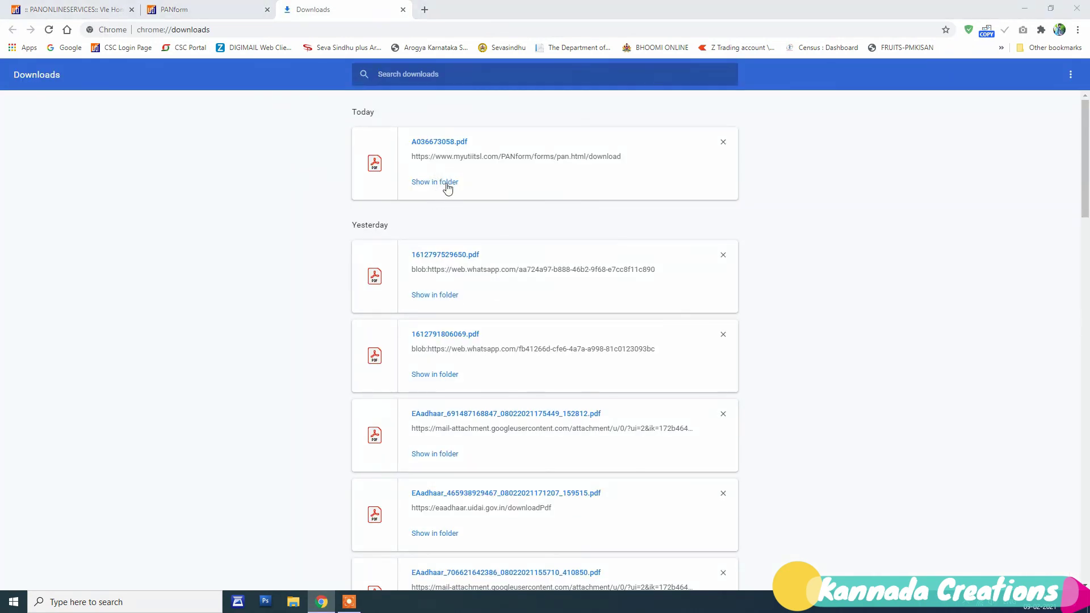
{"action": "left_click", "coordinate": [442, 182]}
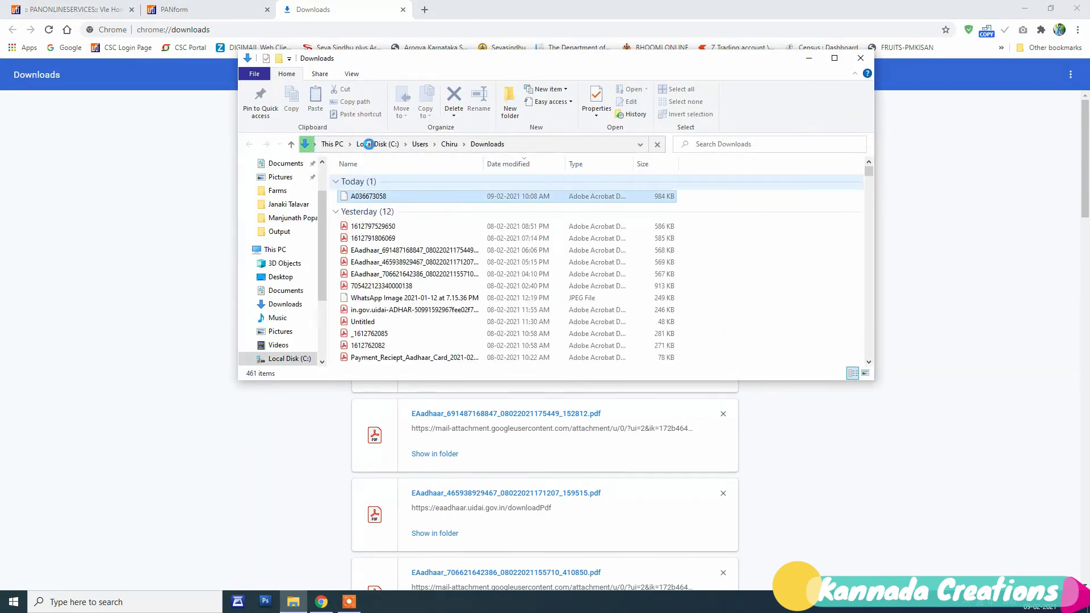
{"action": "double_click", "coordinate": [366, 196]}
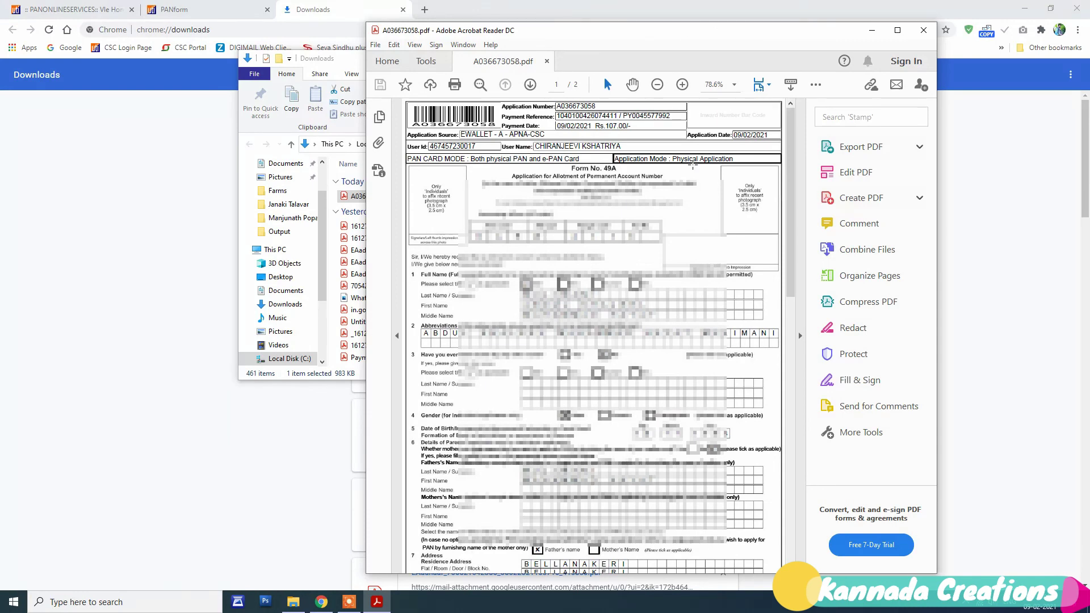
Step: Bring up the Print dialog for the 2-page receipt PDF on the EPSON L3110 Series printer
{"action": "key", "text": "ctrl+p"}
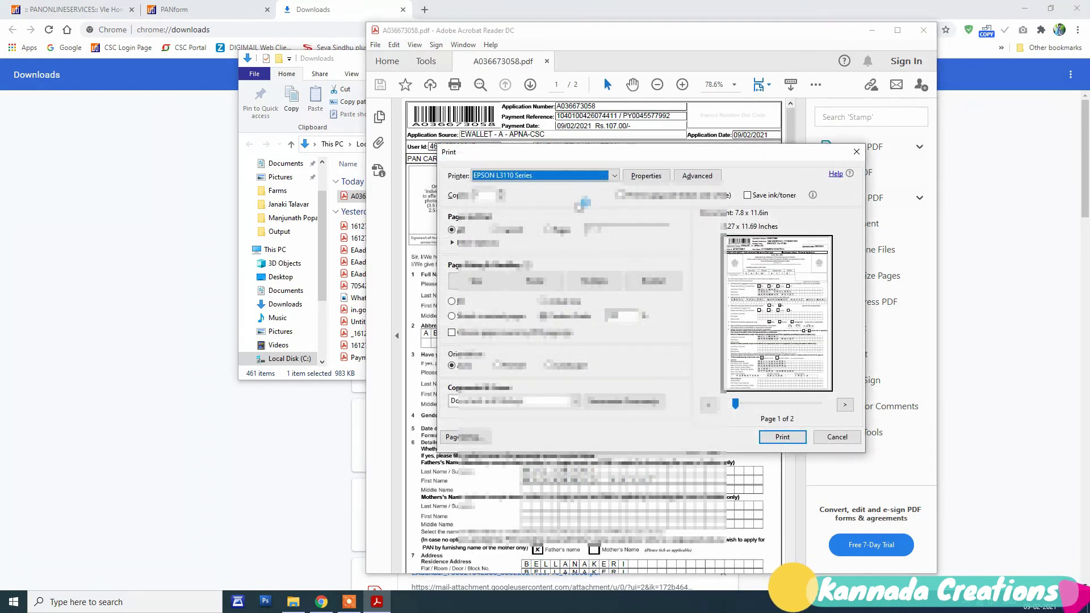